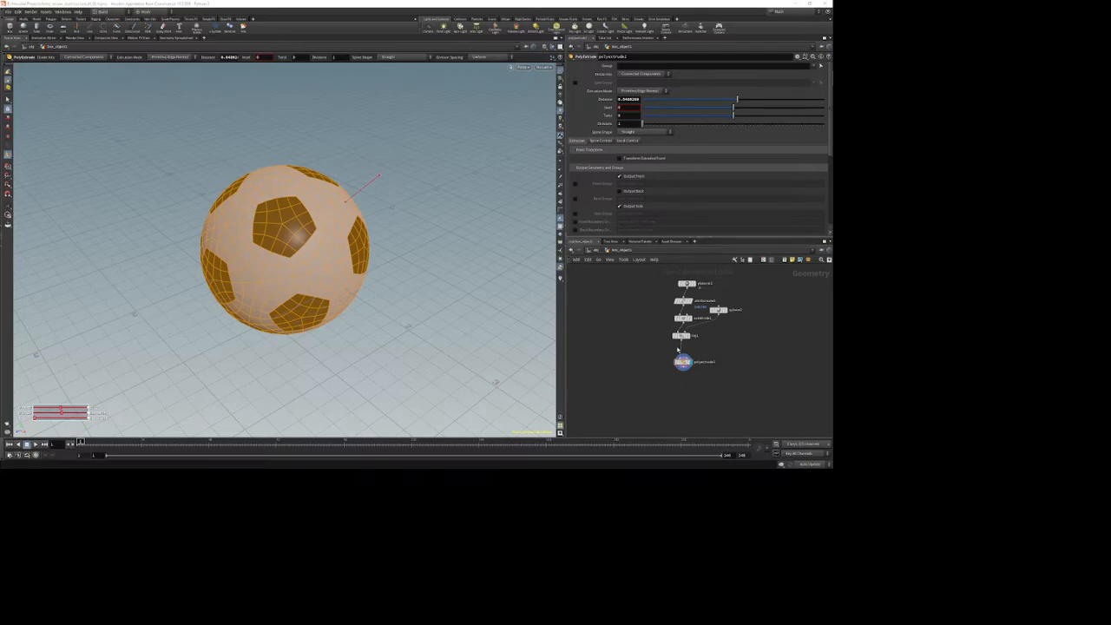
Add a For-Each Named Primitive loop to the network below ray1
scroll(663, 363, "up", 3)
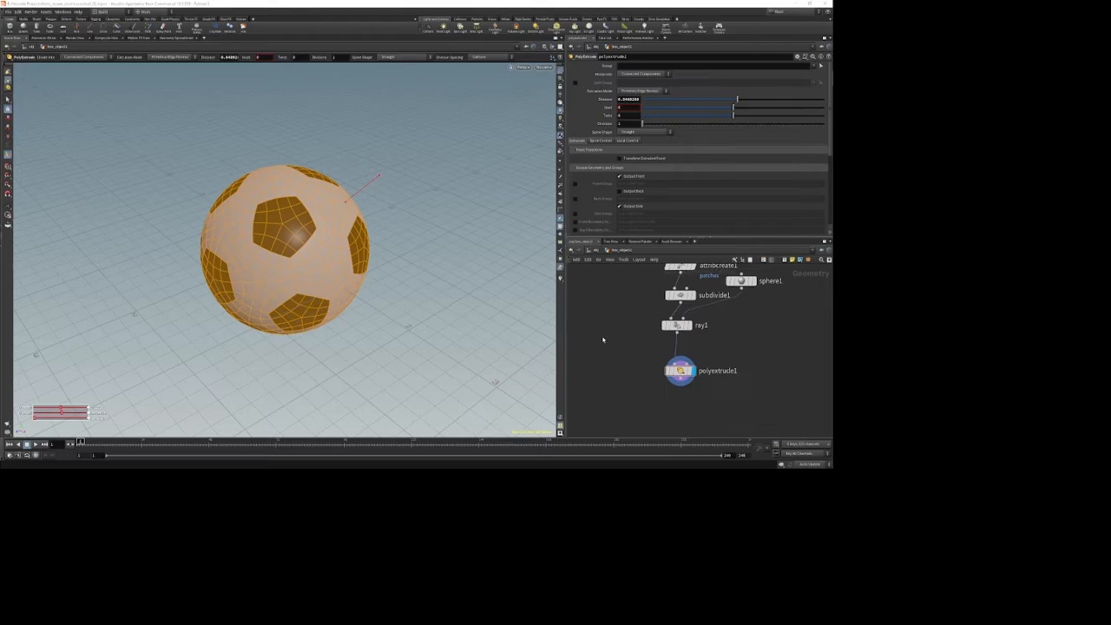
key("Tab")
type("for each")
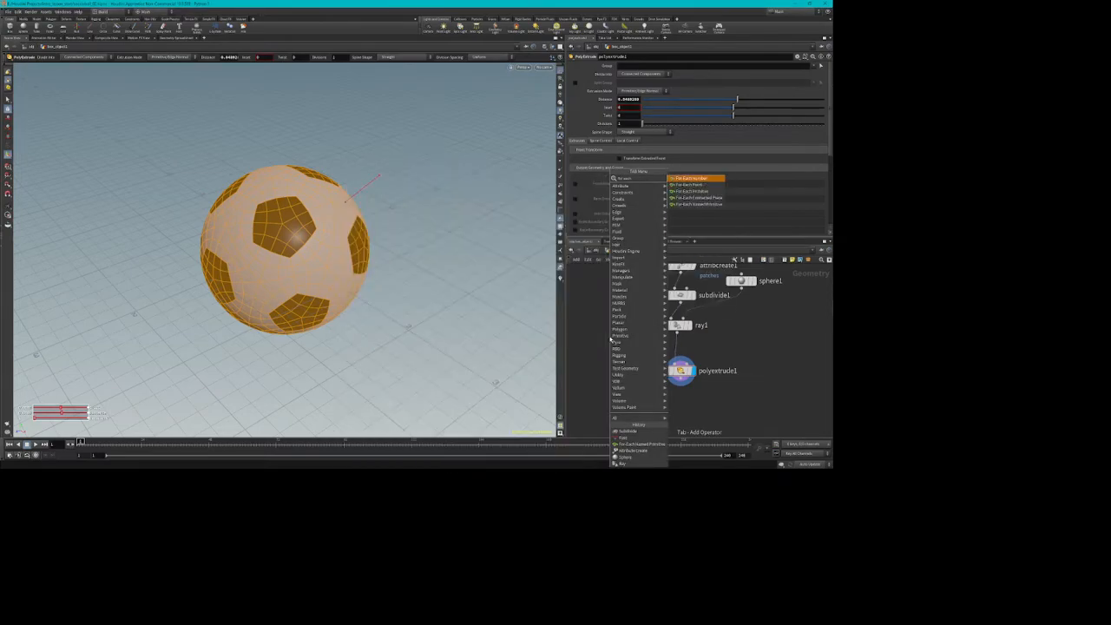
left_click(700, 205)
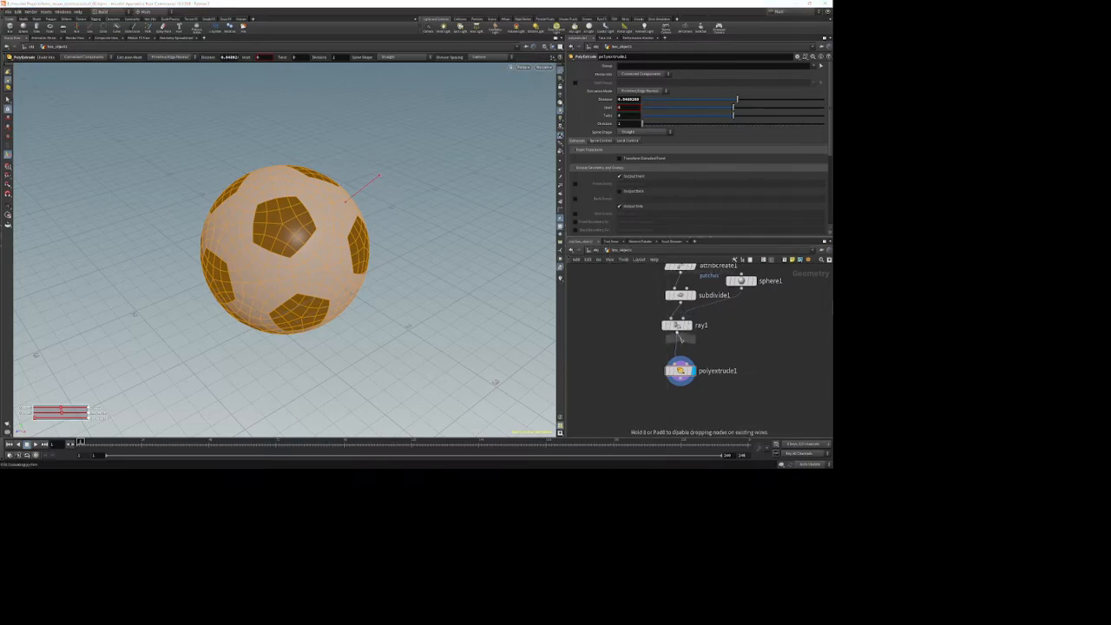
left_click(676, 348)
Wire polyextrude1 between foreach_begin1 and foreach_end1 and display the result of foreach_end1
scroll(731, 425, "up", 3)
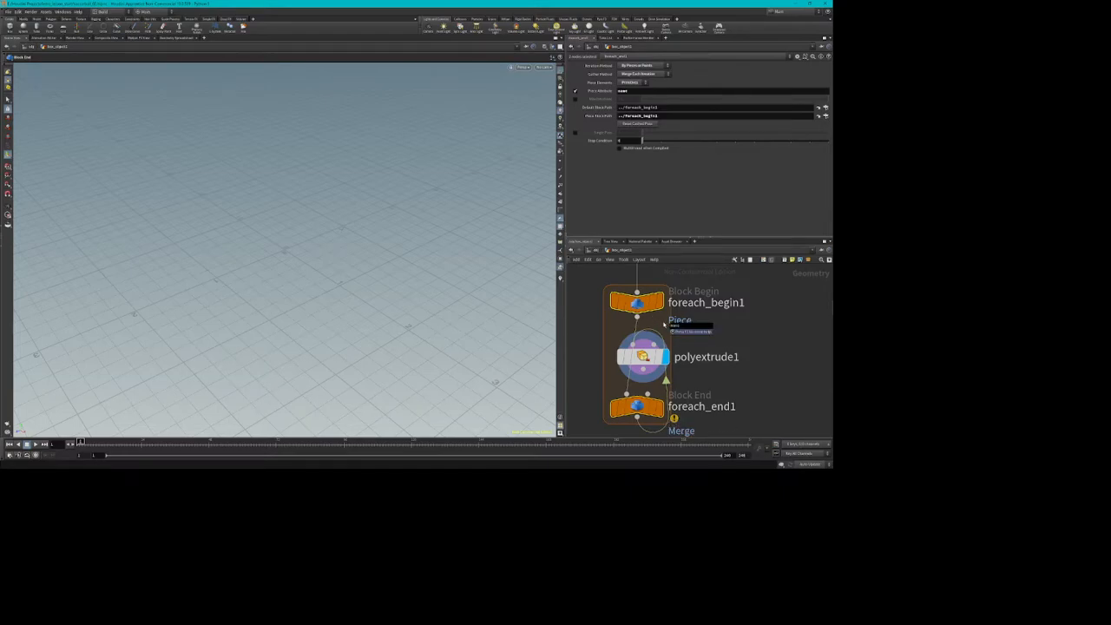
left_click(664, 326)
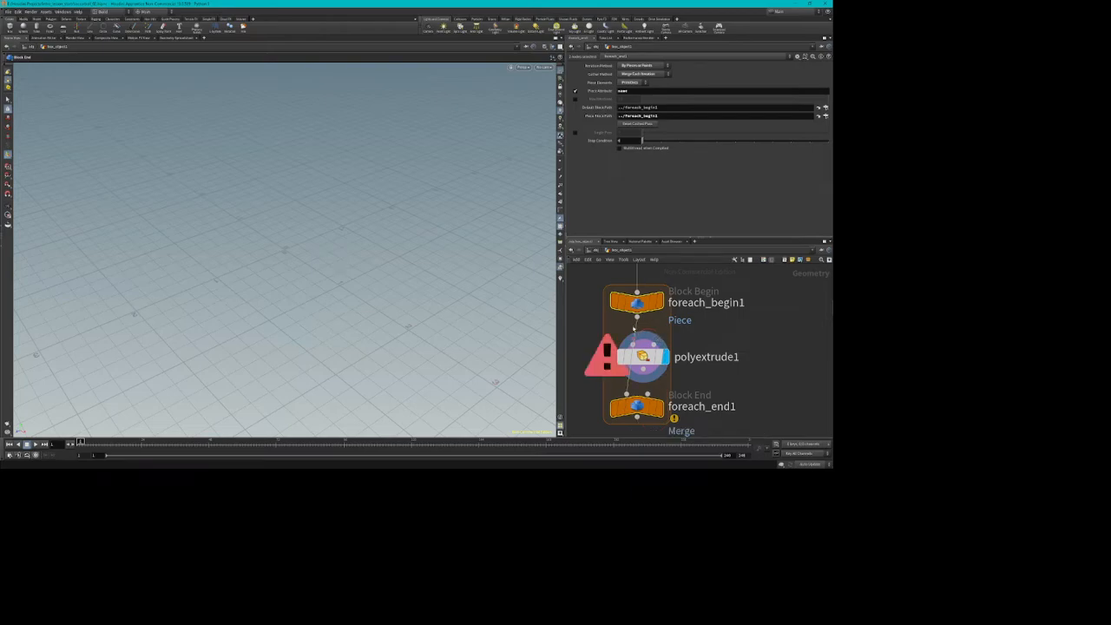
left_click(637, 317)
left_click(642, 341)
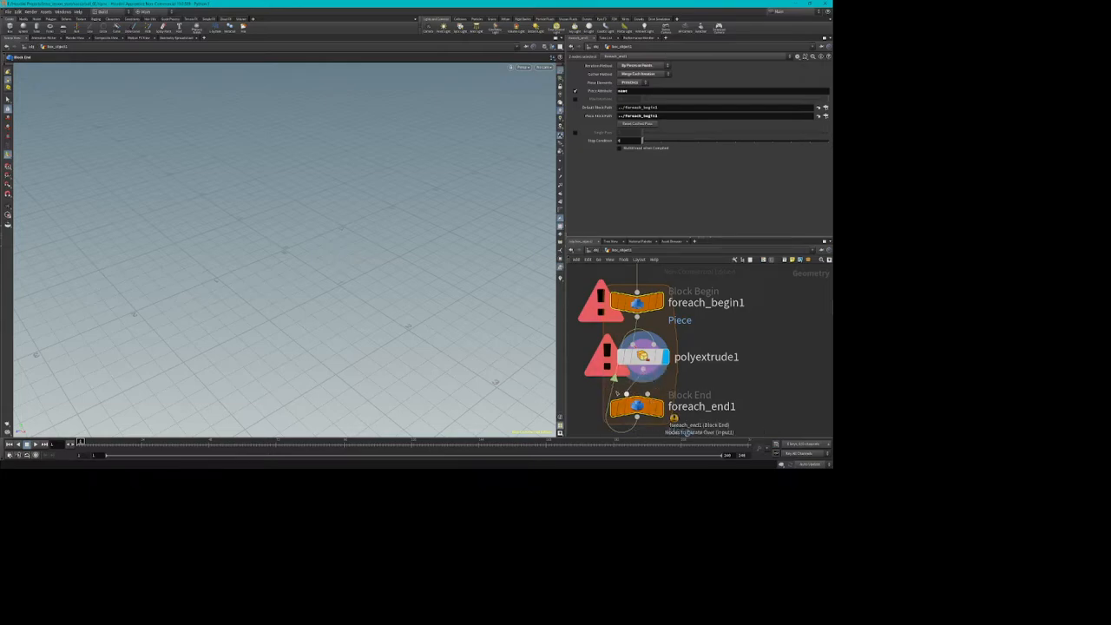
left_click(618, 394)
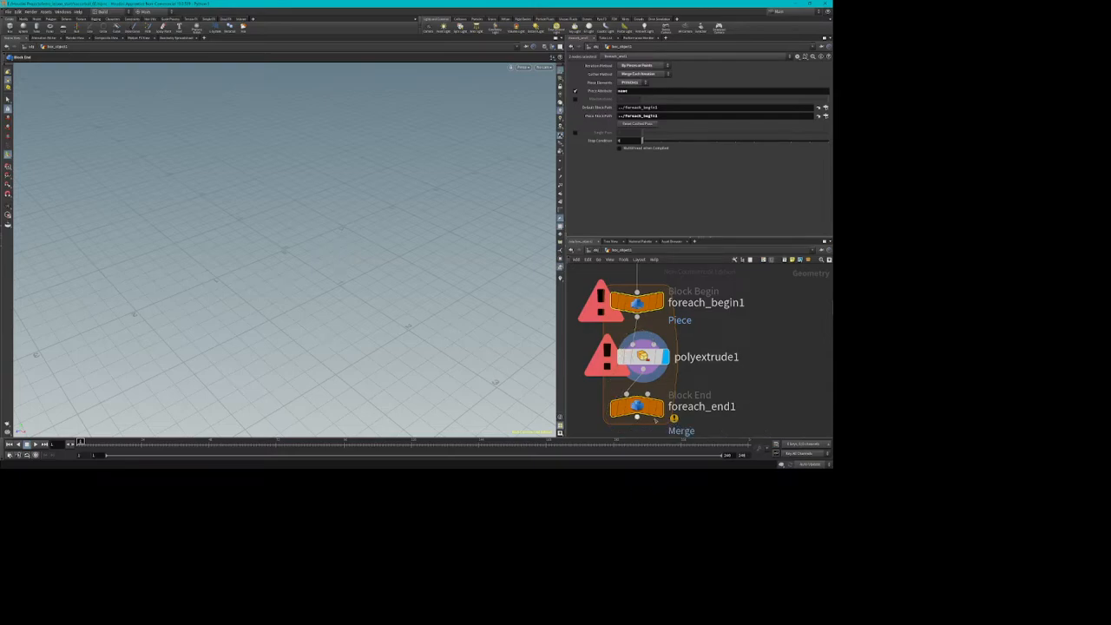
left_click(665, 378)
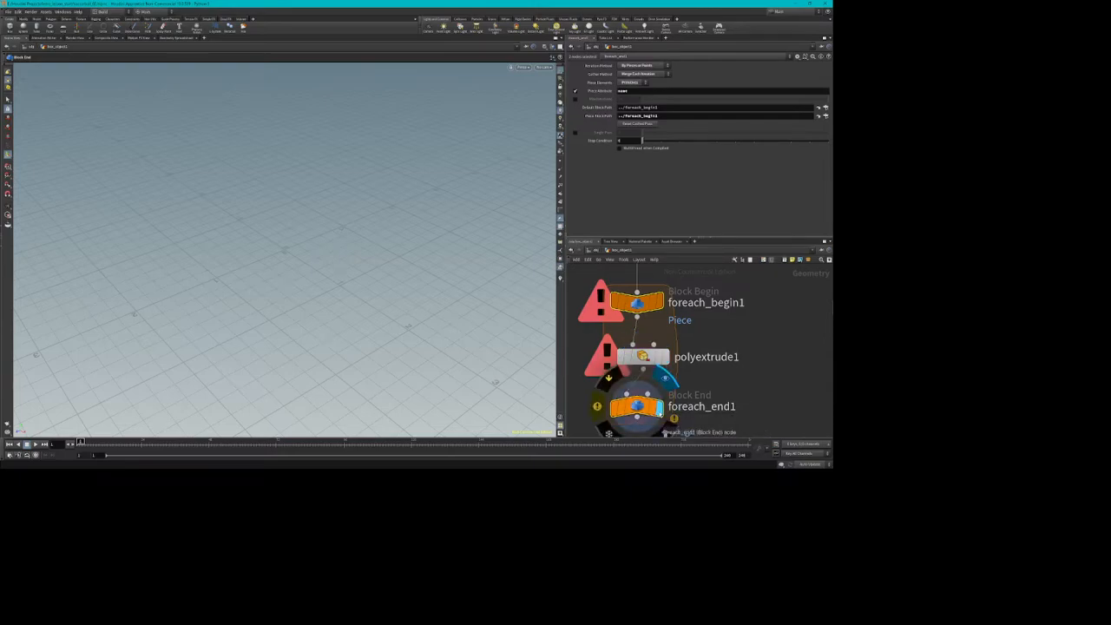
Set the piece attribute of foreach_end1 to patches, keeping primitives as the piece elements
left_click(640, 405)
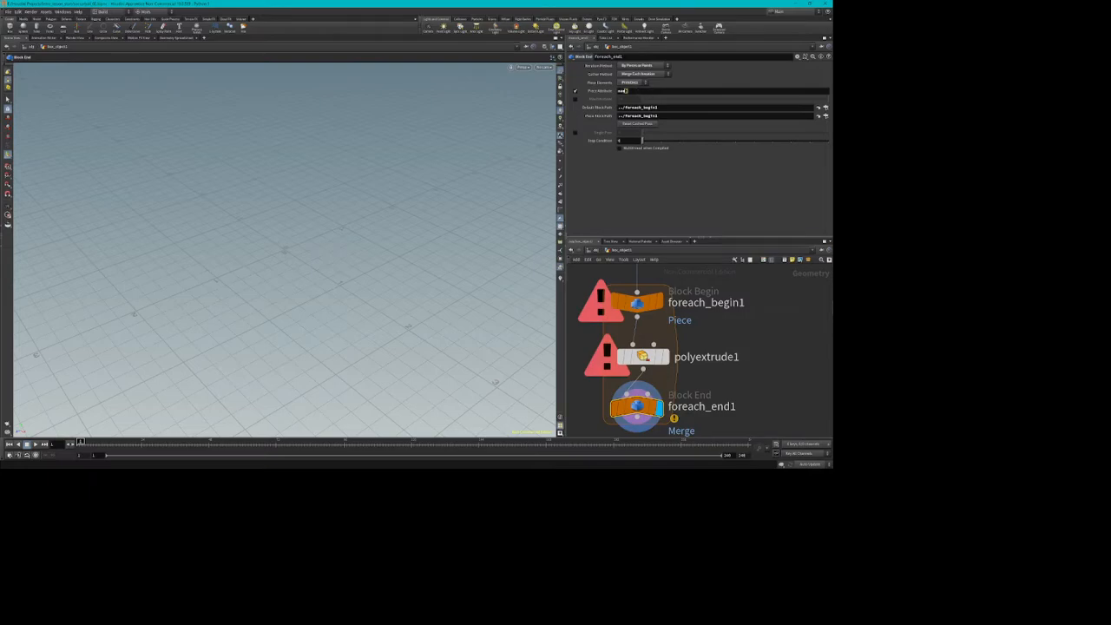
left_click(616, 90)
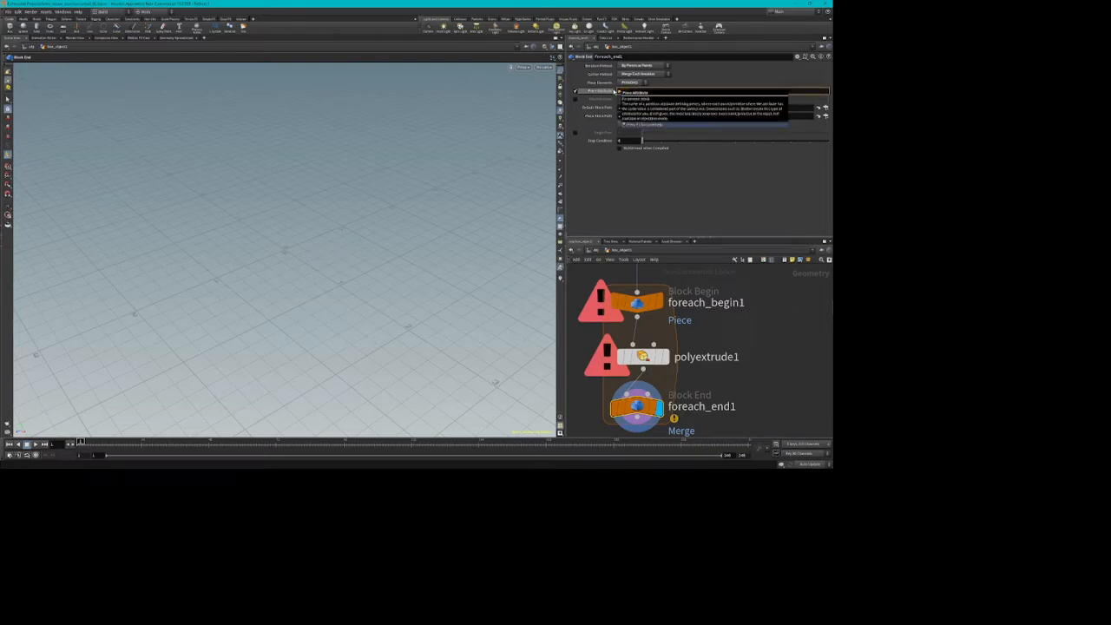
type("patches")
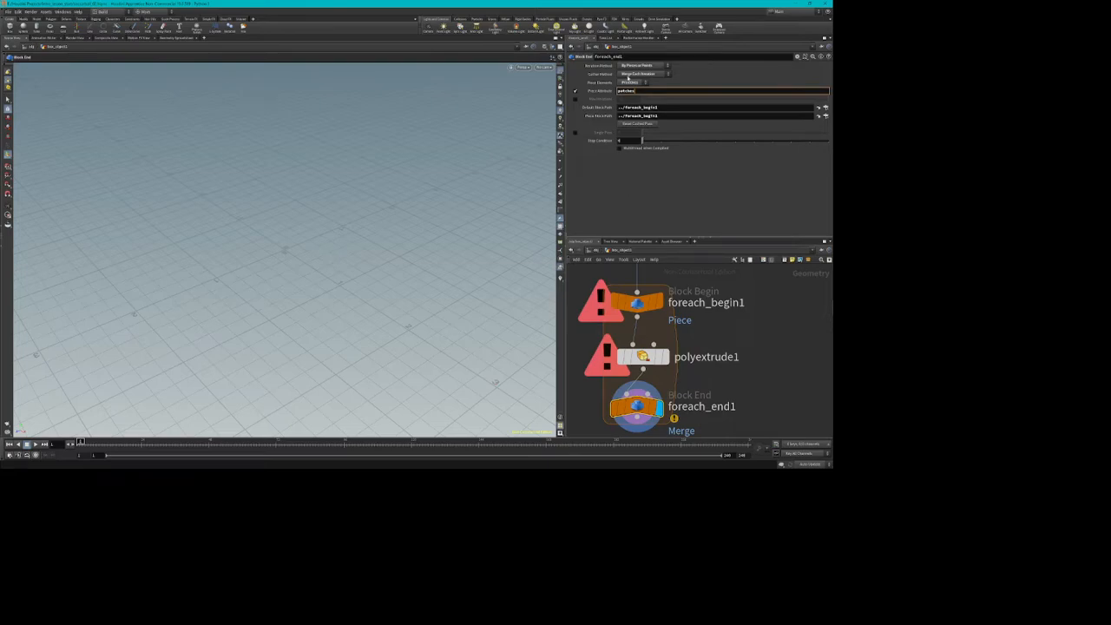
left_click(633, 84)
left_click(630, 89)
left_click(656, 91)
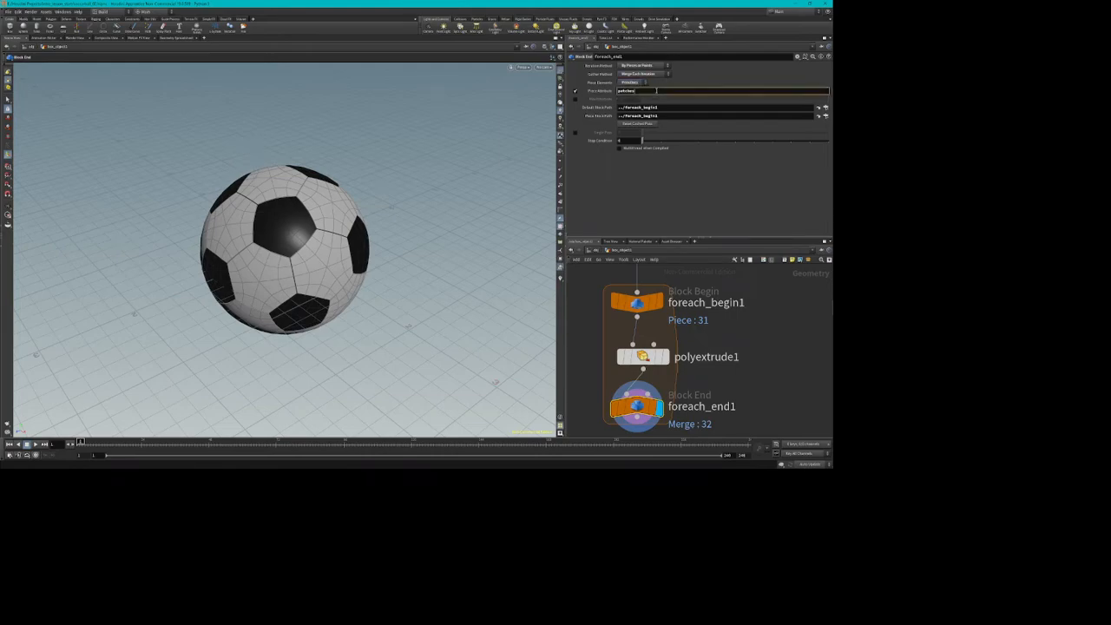
key("Return")
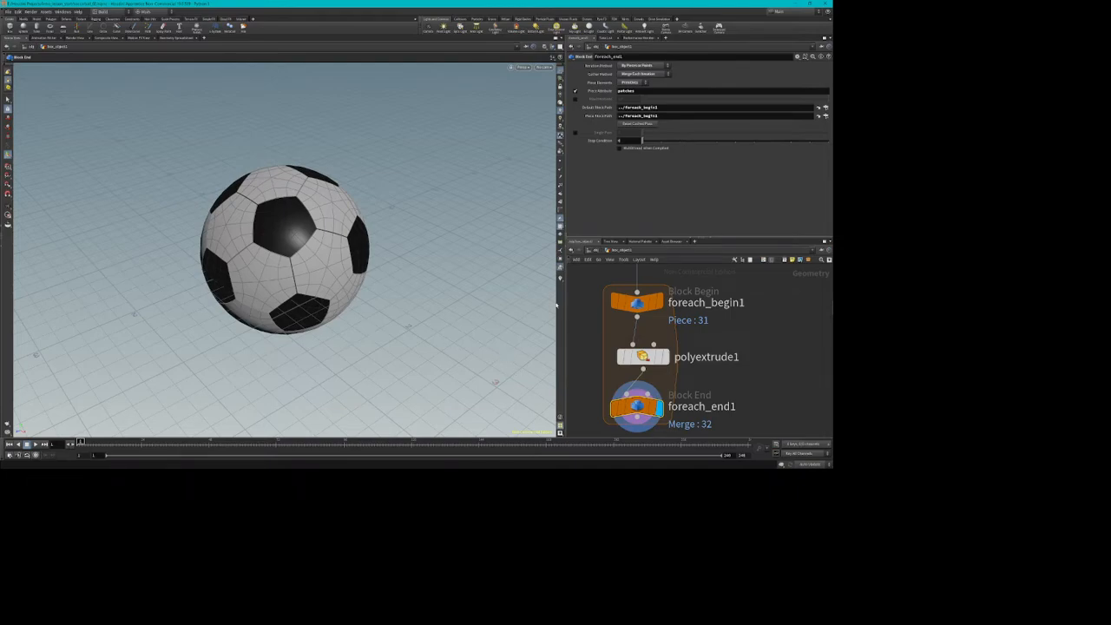
Preview an individual patch with the loop's Single Pass option, and switch the option back off
mouse_move(641, 363)
left_click(575, 132)
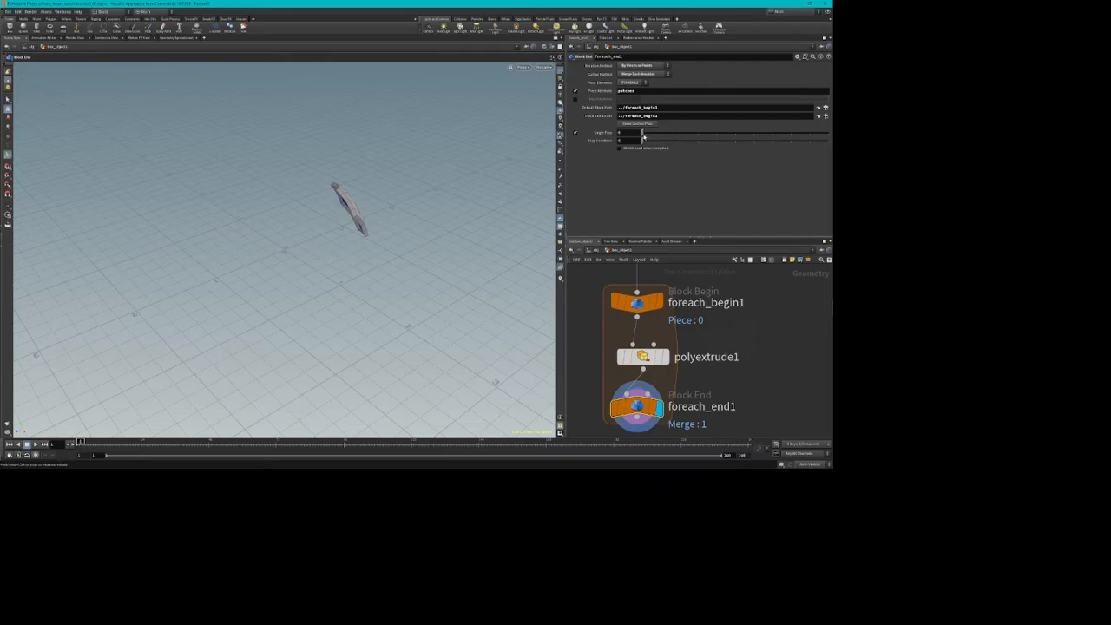
left_click_drag(642, 136, 618, 135)
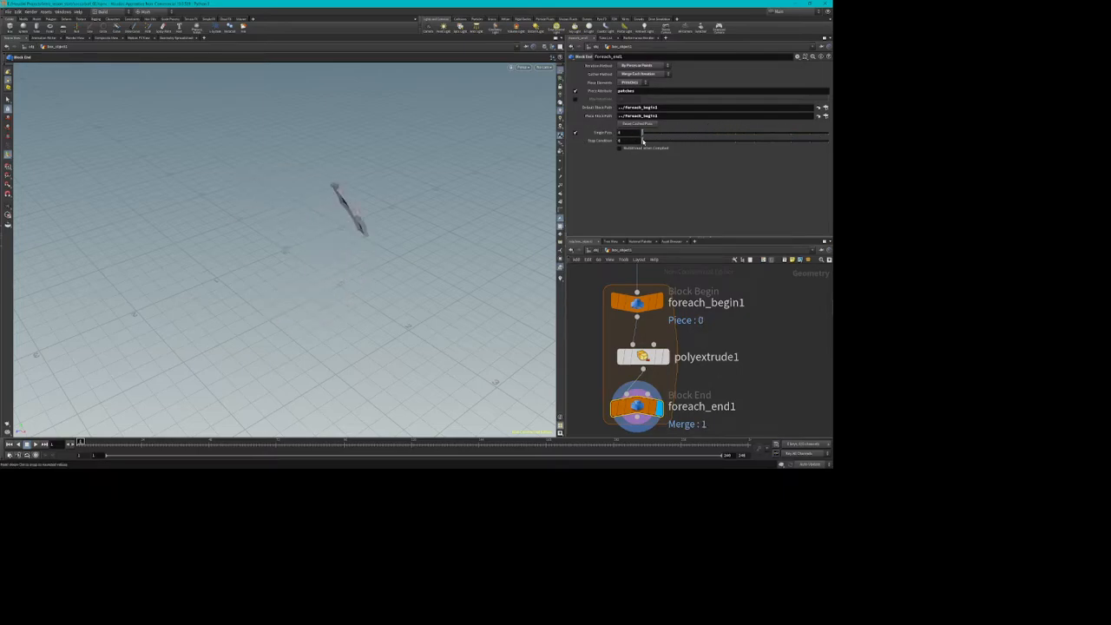
left_click(575, 134)
Add a Fuse node below foreach_end1, wire it to the loop's output and display its result
key("h")
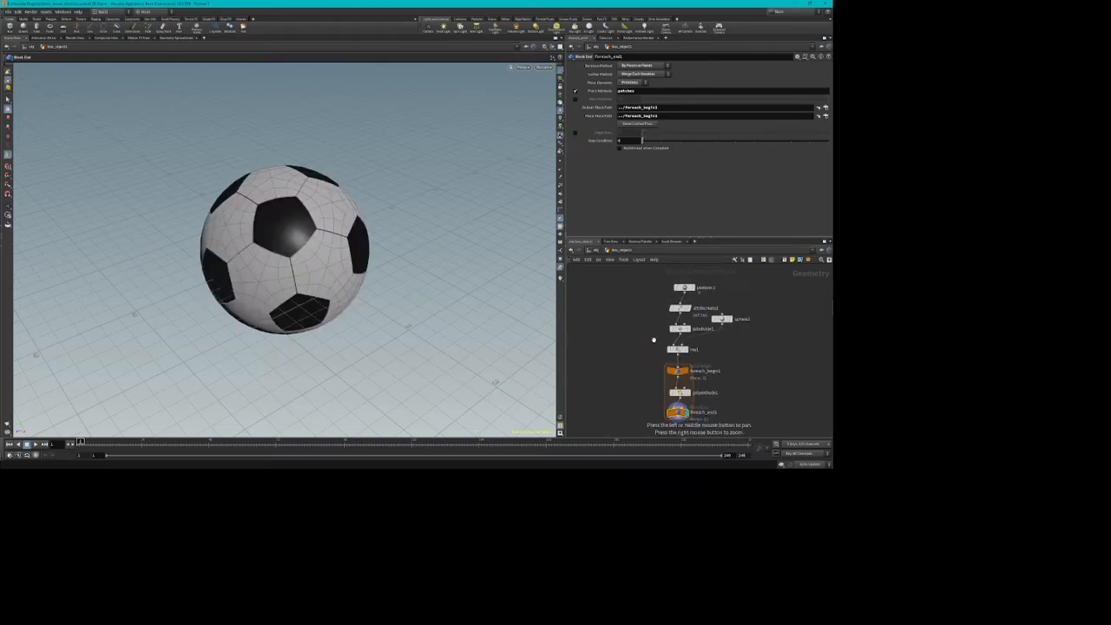
scroll(739, 431, "up", 4)
scroll(733, 427, "down", 1)
key("Tab")
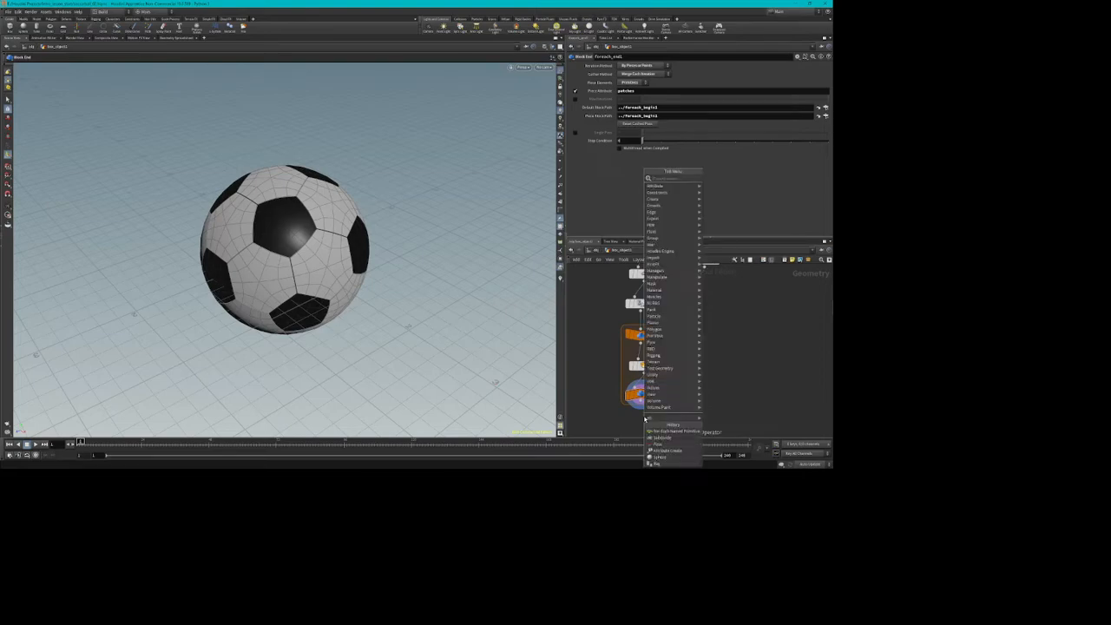
type("f")
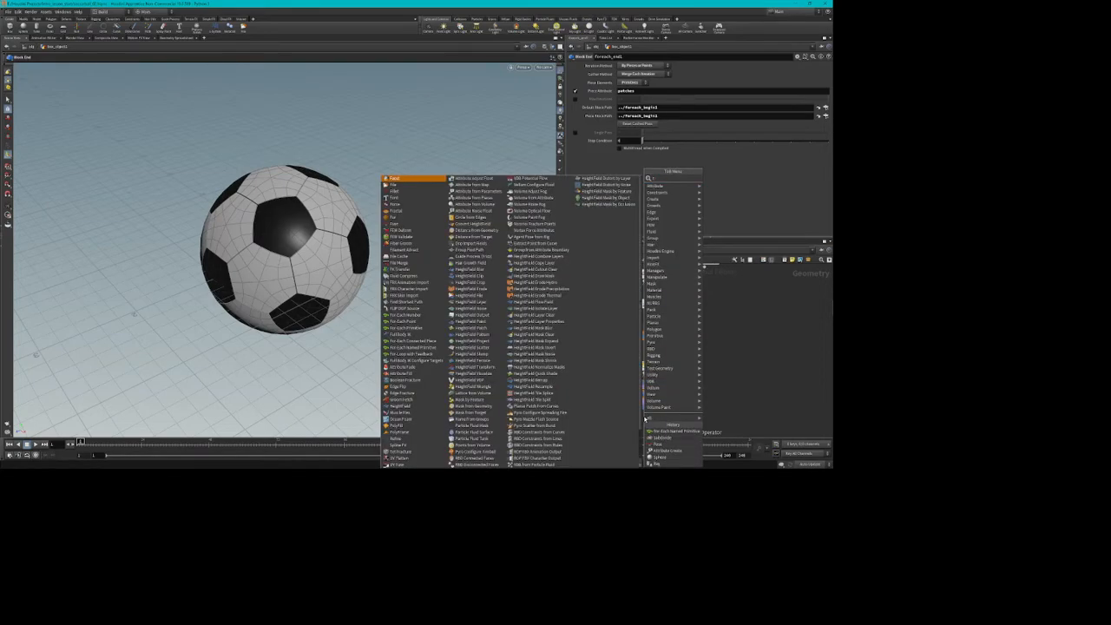
type("use")
key("Return")
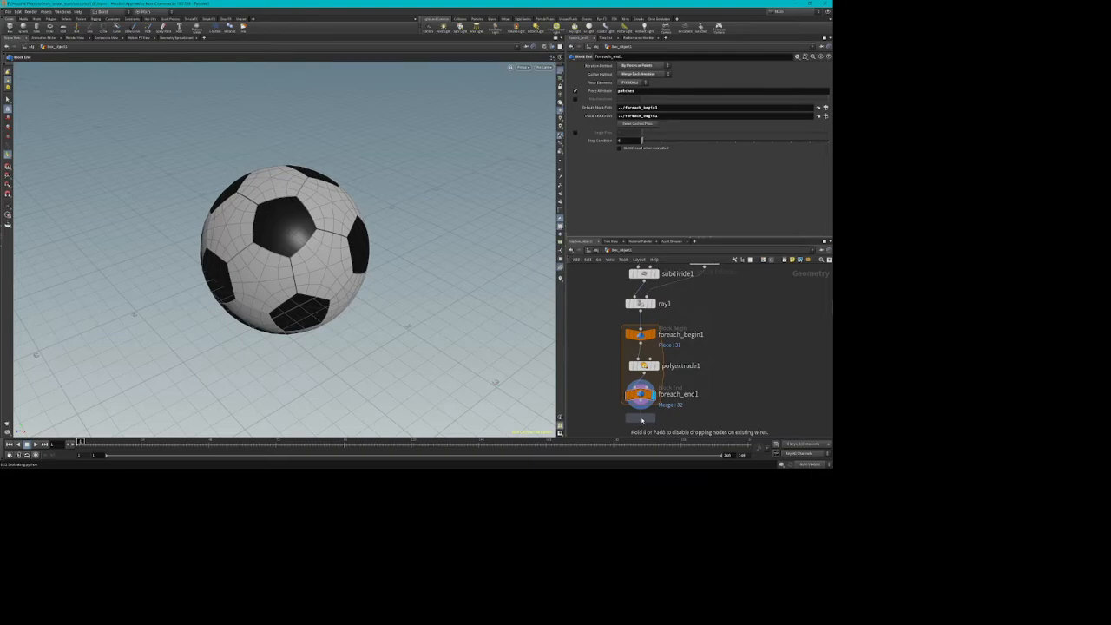
left_click(642, 420)
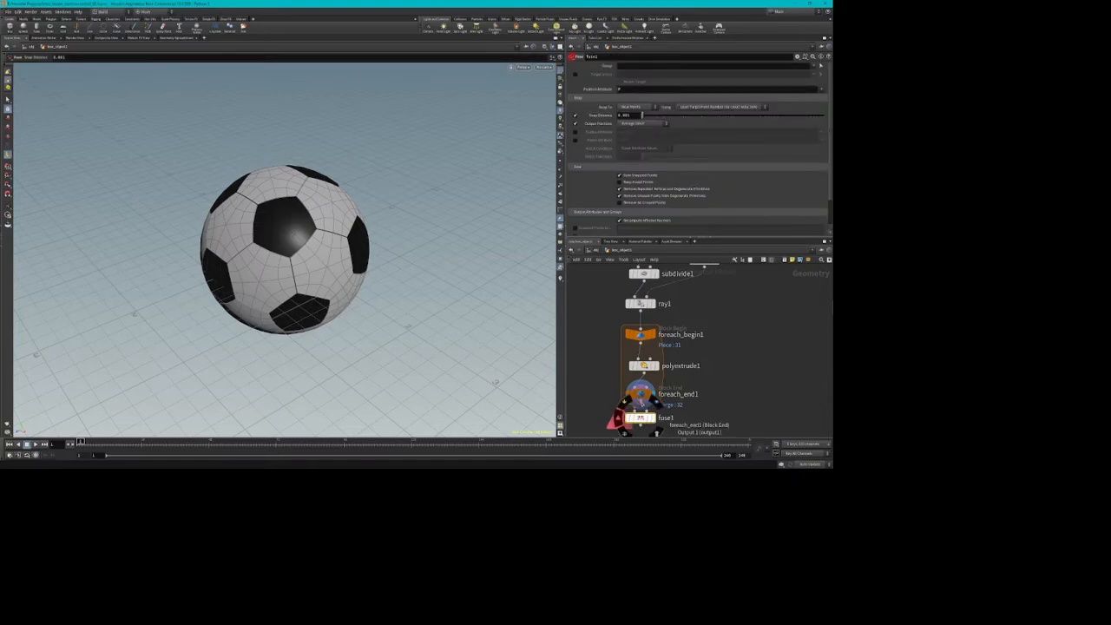
left_click(638, 405)
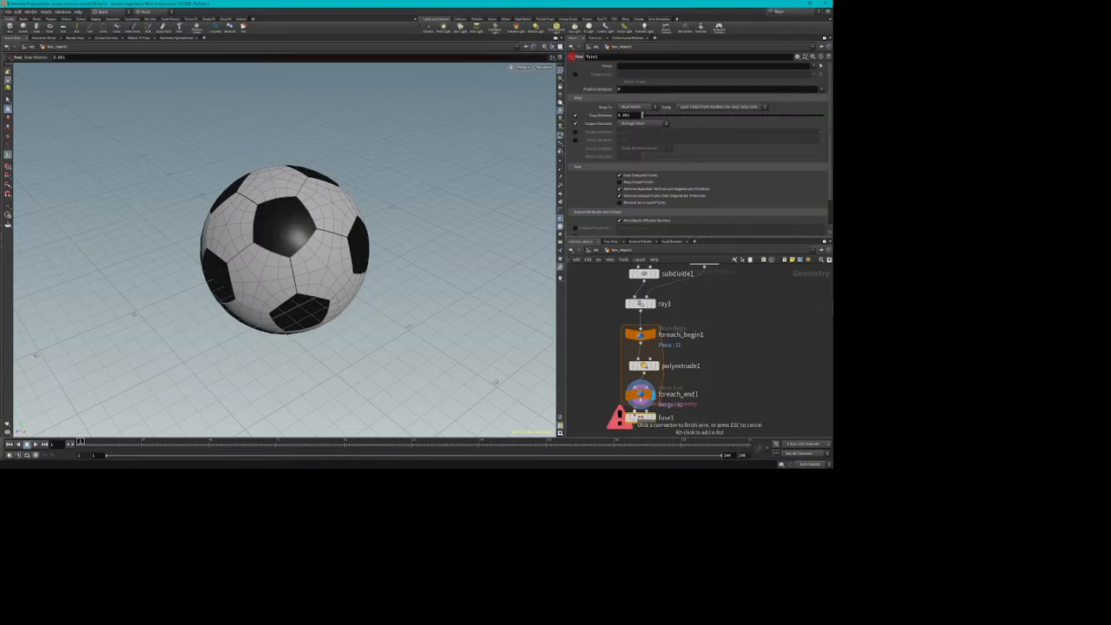
left_click(641, 413)
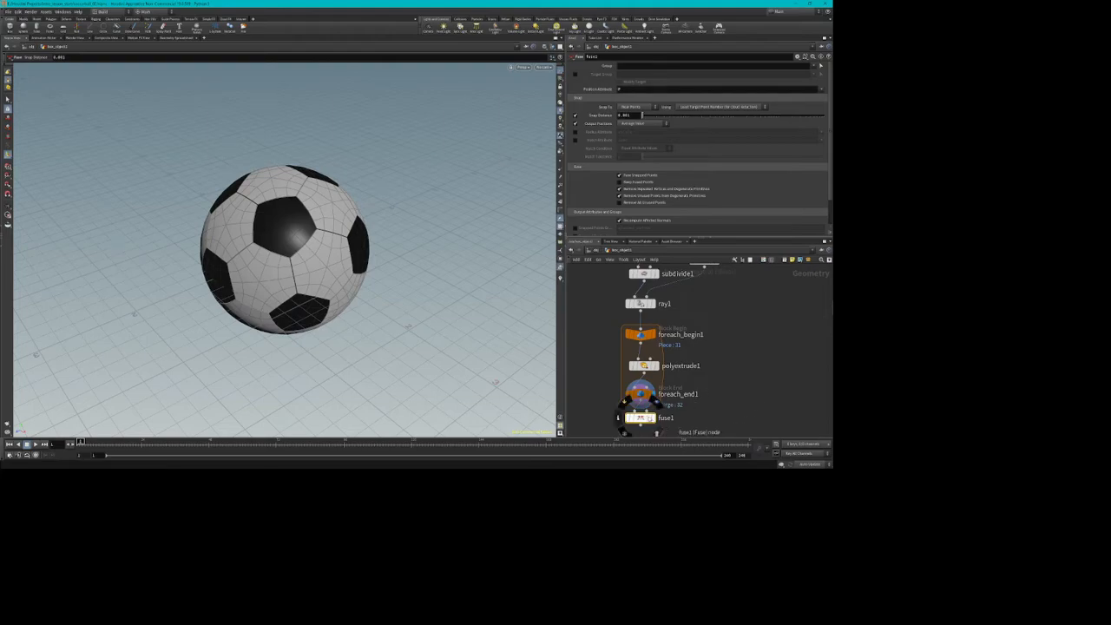
left_click(657, 419)
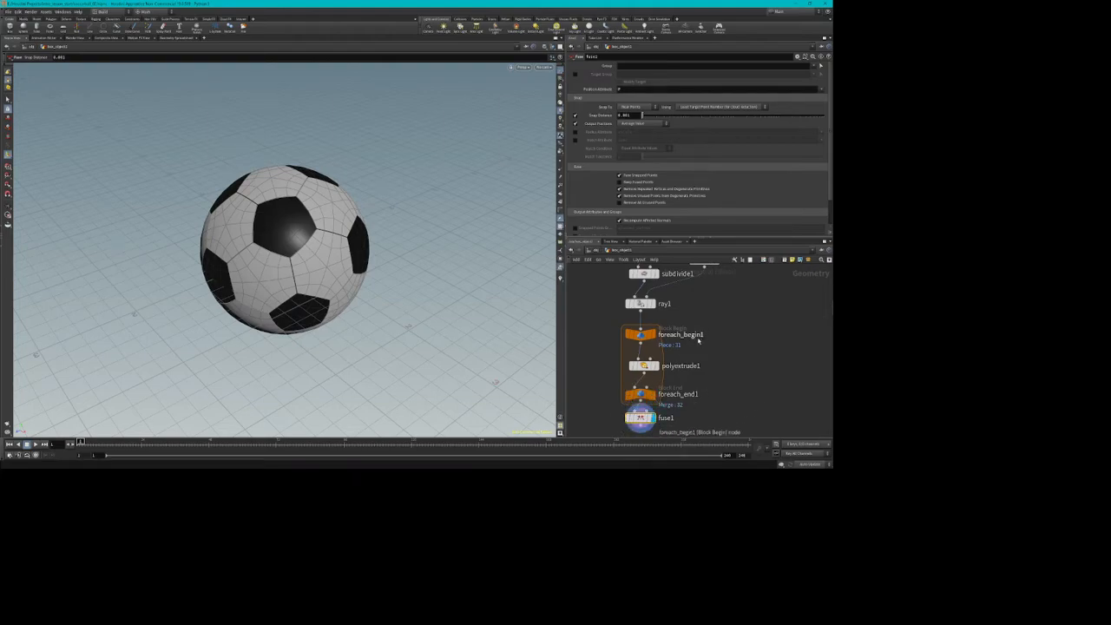
Append a Subdivide node to the output of fuse1
left_click_drag(311, 188, 321, 157)
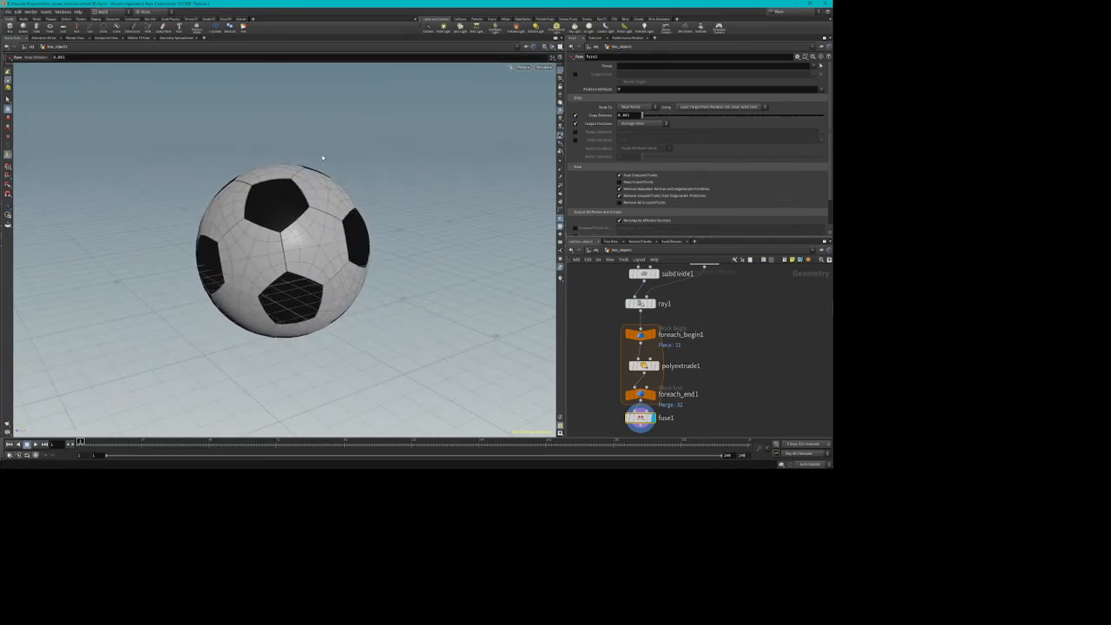
key("h")
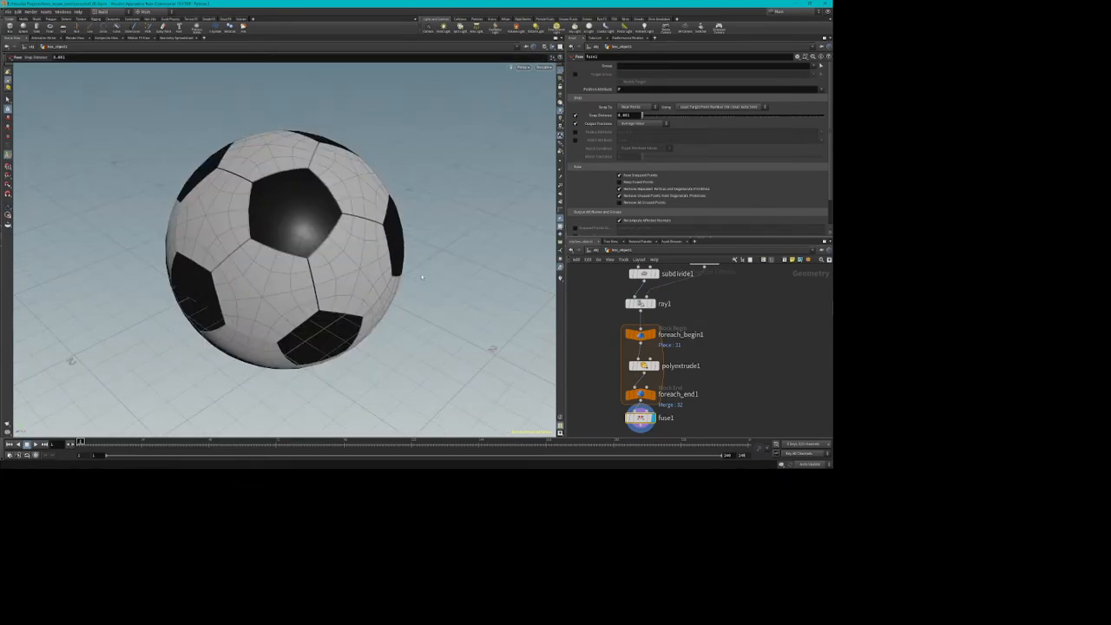
scroll(669, 425, "down", 2)
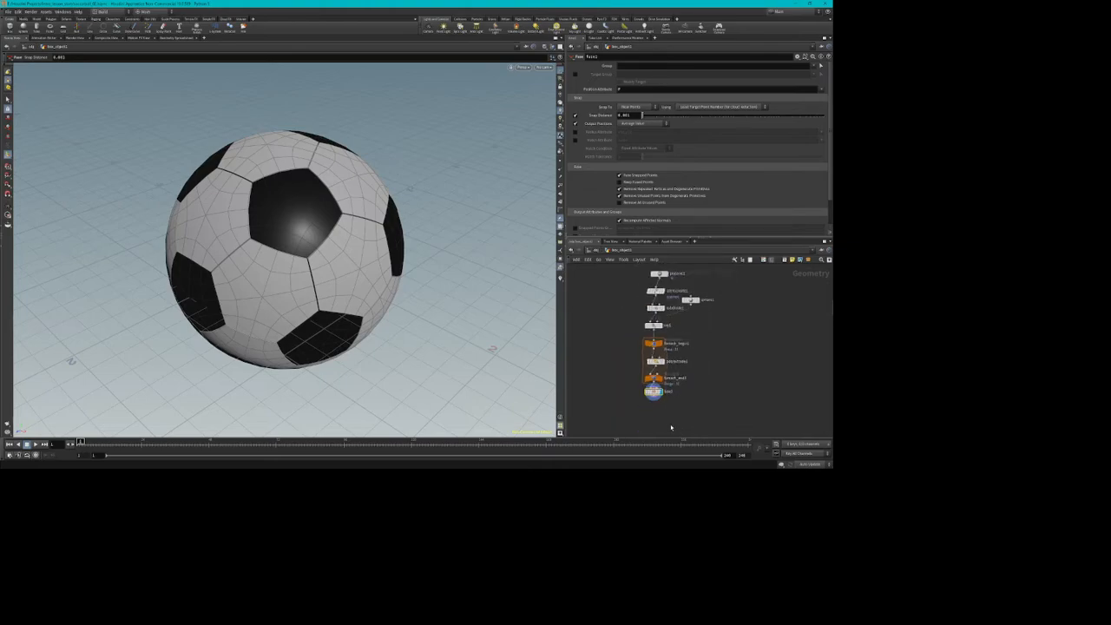
scroll(666, 422, "up", 2)
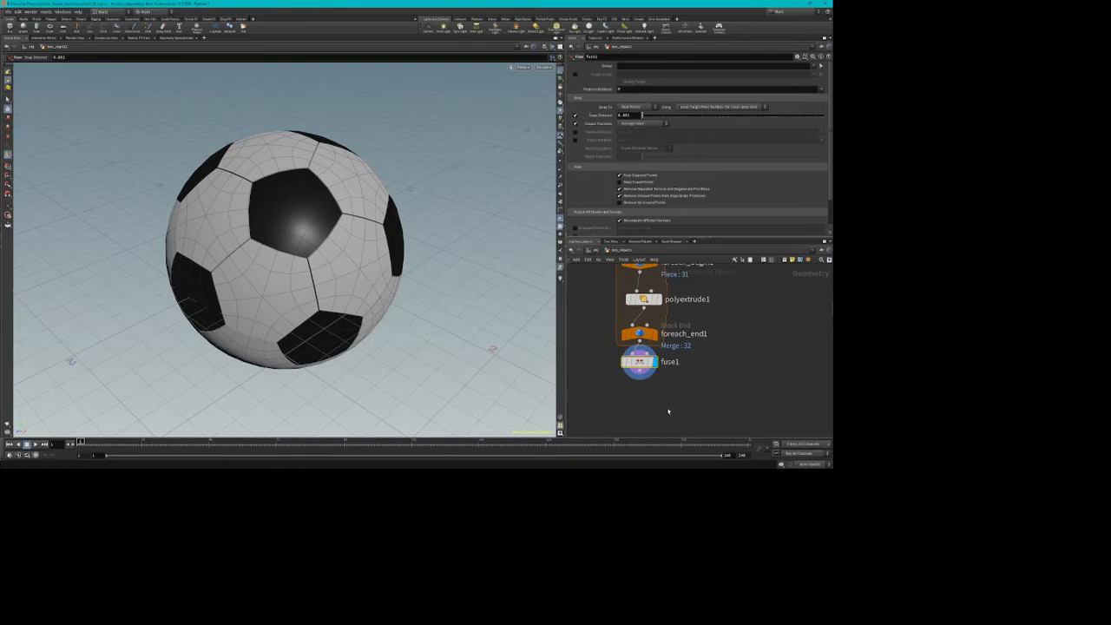
key("Tab")
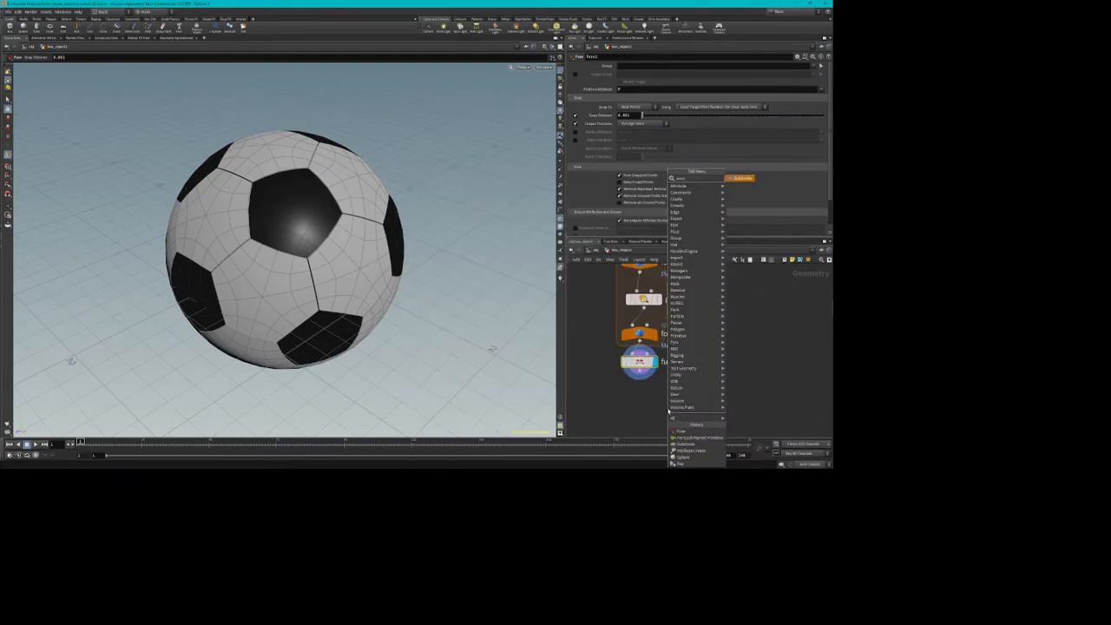
left_click(677, 431)
left_click(642, 388)
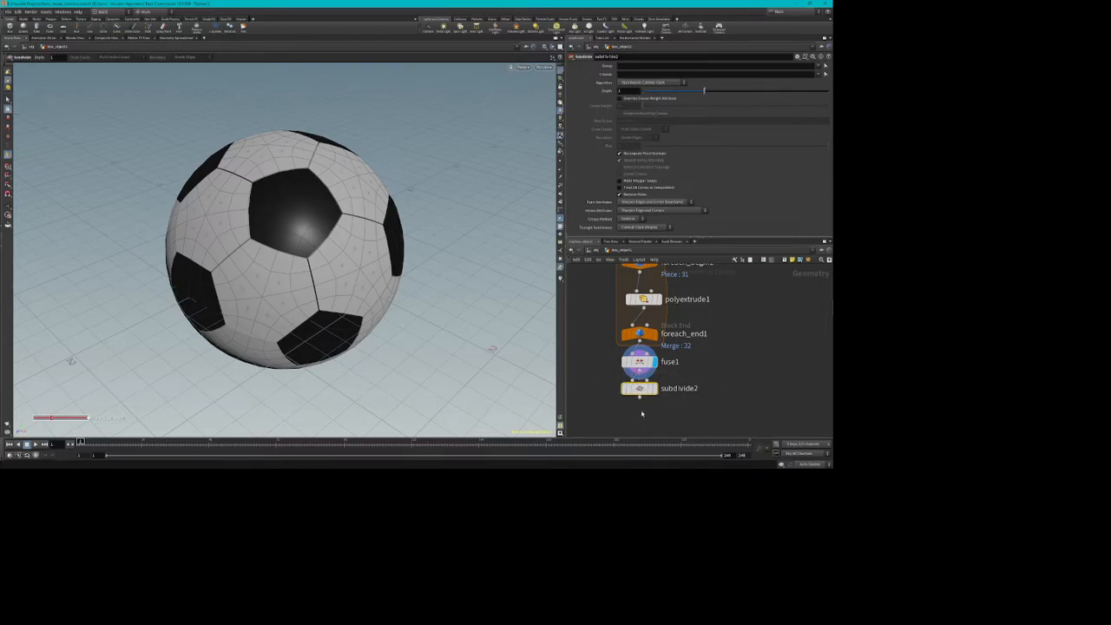
Set the depth of subdivide2 to 3 and display it, comparing the smoothed ball with the fuse1 result
mouse_move(655, 392)
type("2")
type("3")
key("Return")
left_click(658, 393)
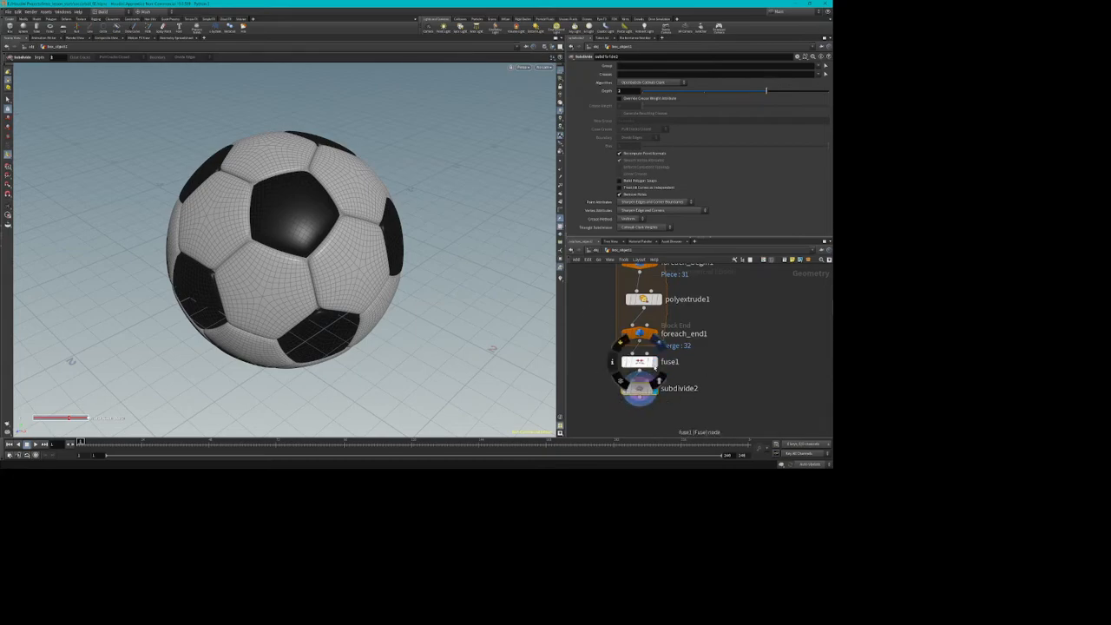
left_click(656, 361)
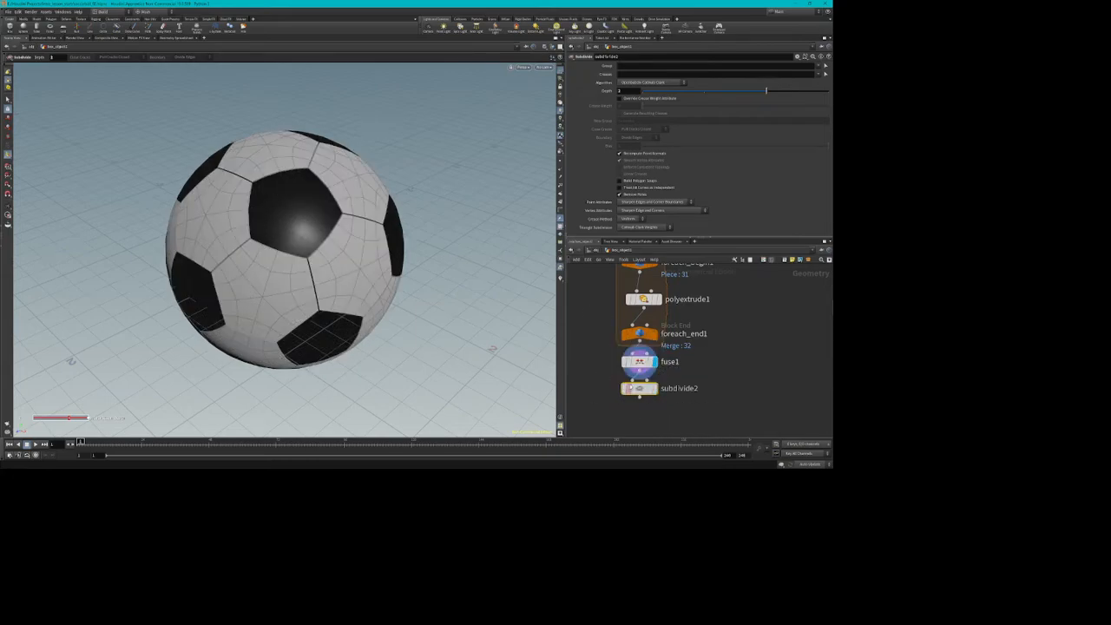
left_click(657, 389)
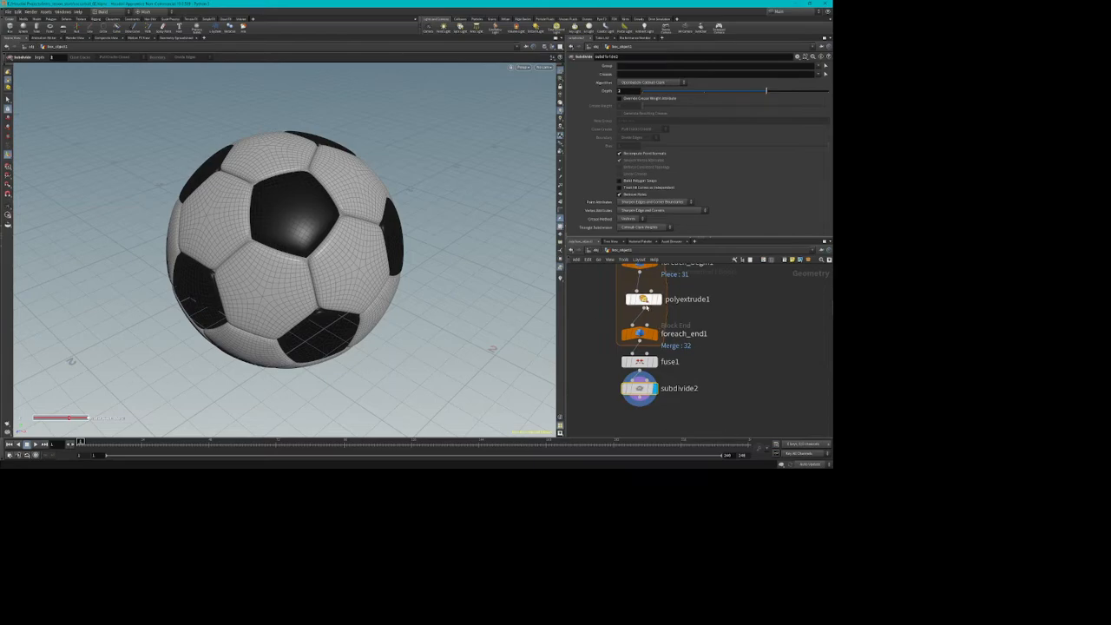
Try larger extrusions of the patches in polyextrude1 and set its distance to 0.1
left_click(645, 299)
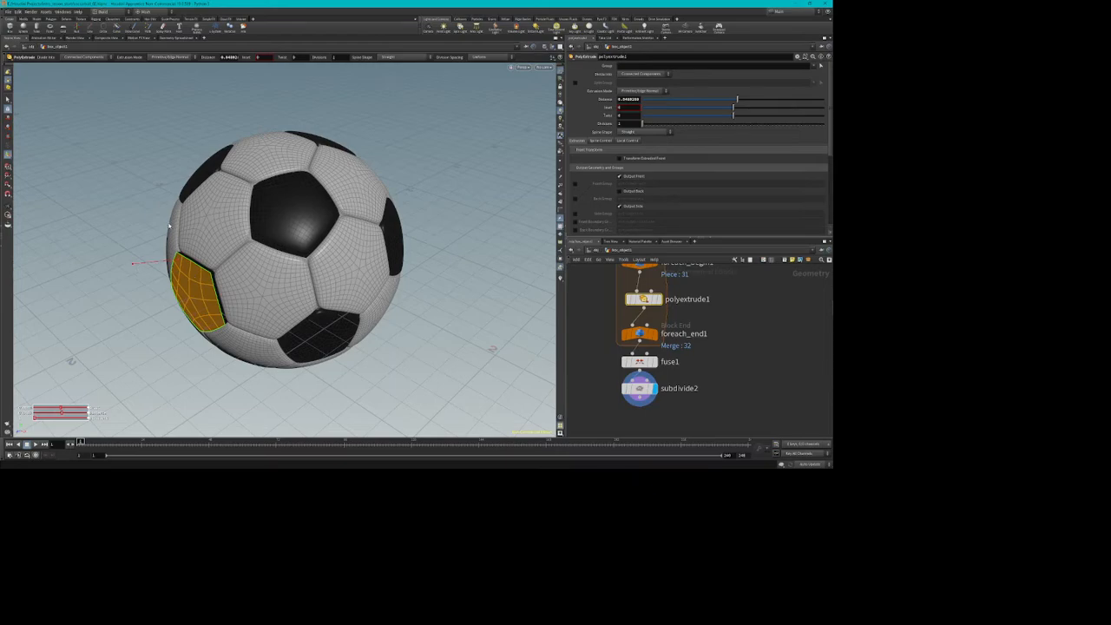
mouse_move(135, 263)
left_mouse_down()
mouse_move(108, 268)
mouse_move(159, 264)
mouse_move(133, 271)
left_mouse_up()
left_click_drag(92, 284, 128, 276)
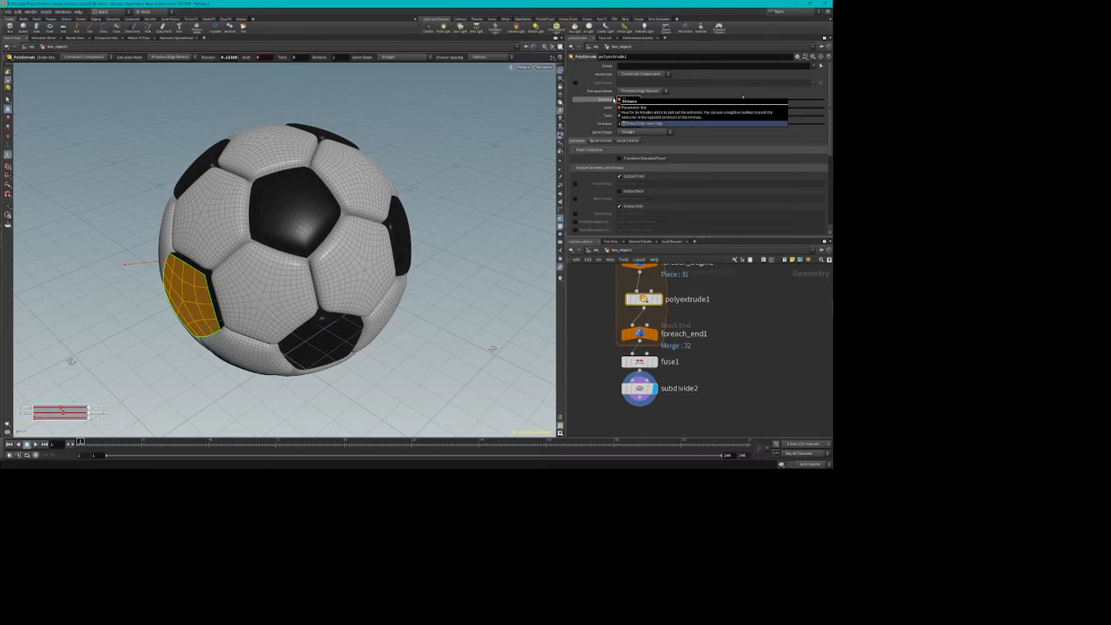
type("0.1")
key("Return")
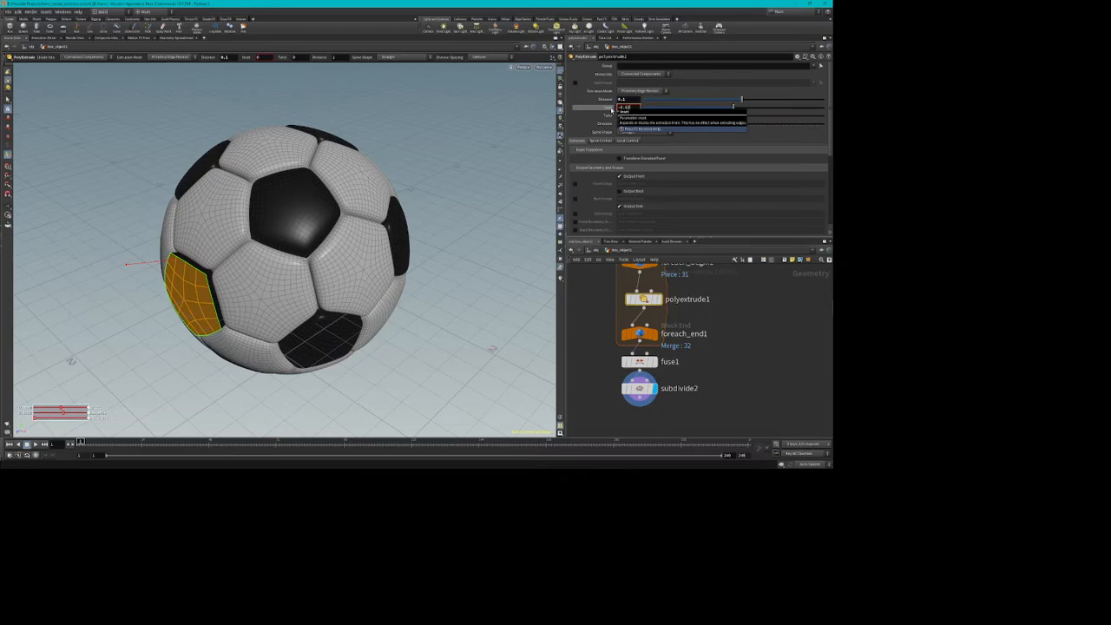
Set the inset of polyextrude1 to -0.02 and select the subdivide2 node
key("Return")
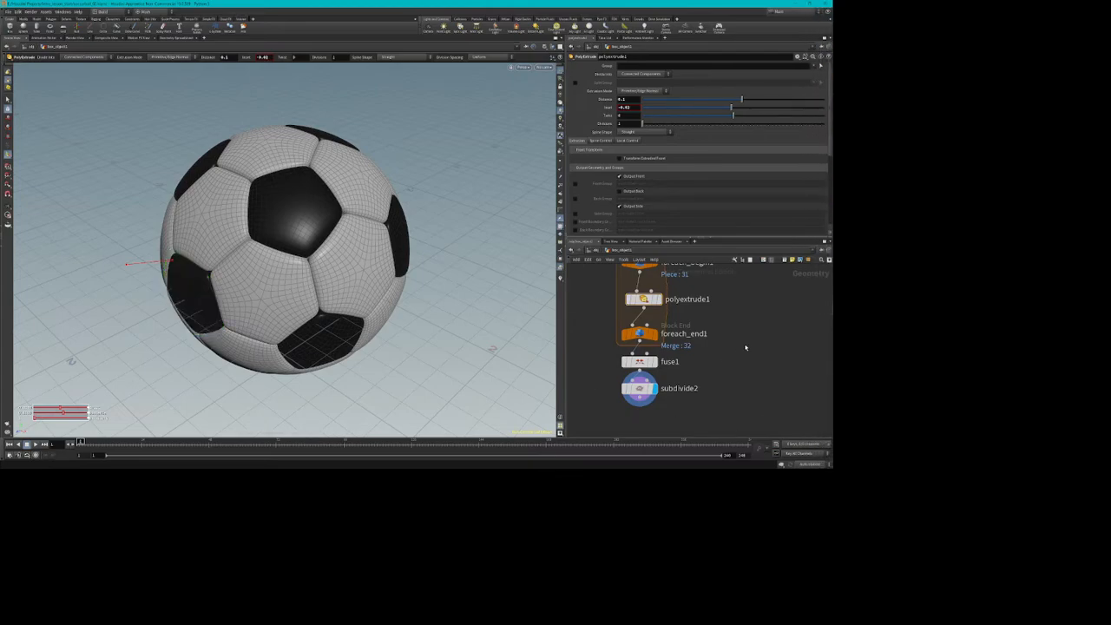
left_click(639, 388)
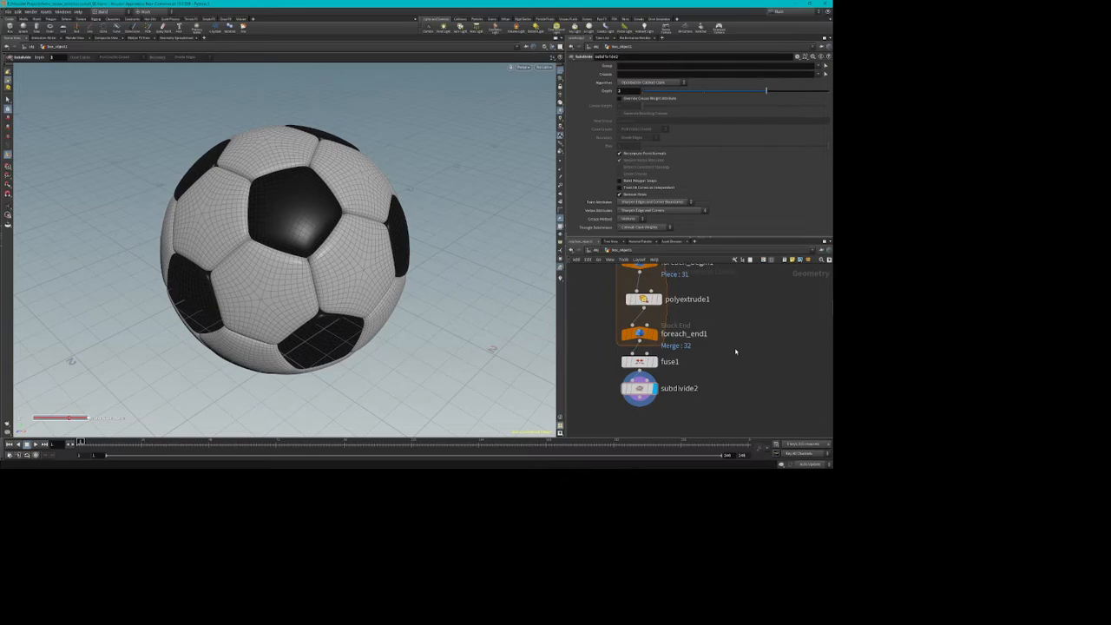
Return to the object level and rename box_object1 as soccerball_geo2
key("u")
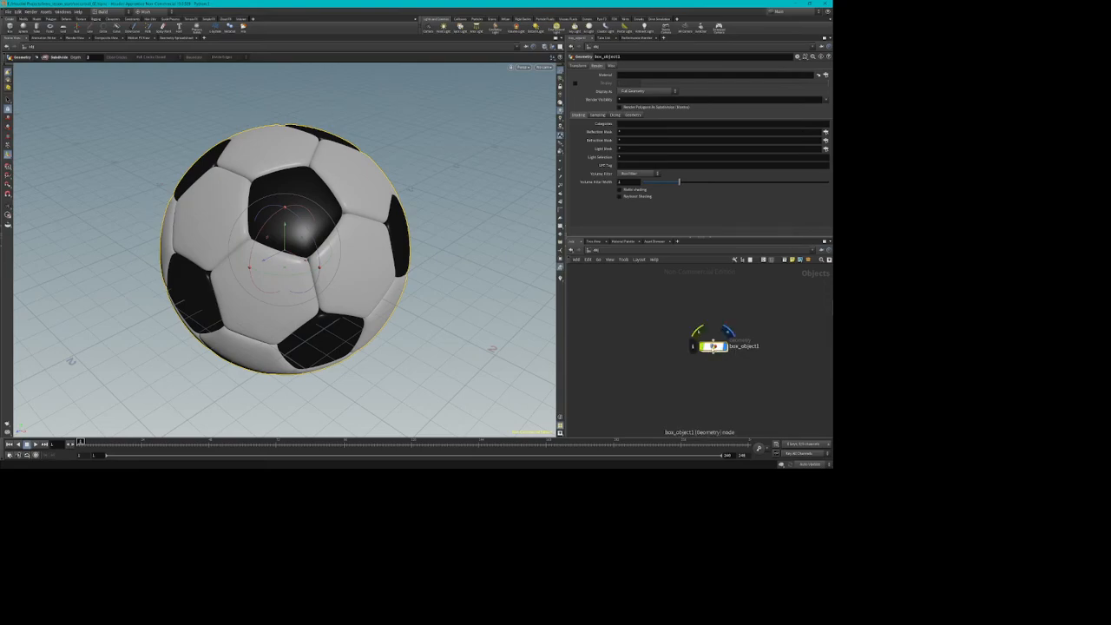
key("i")
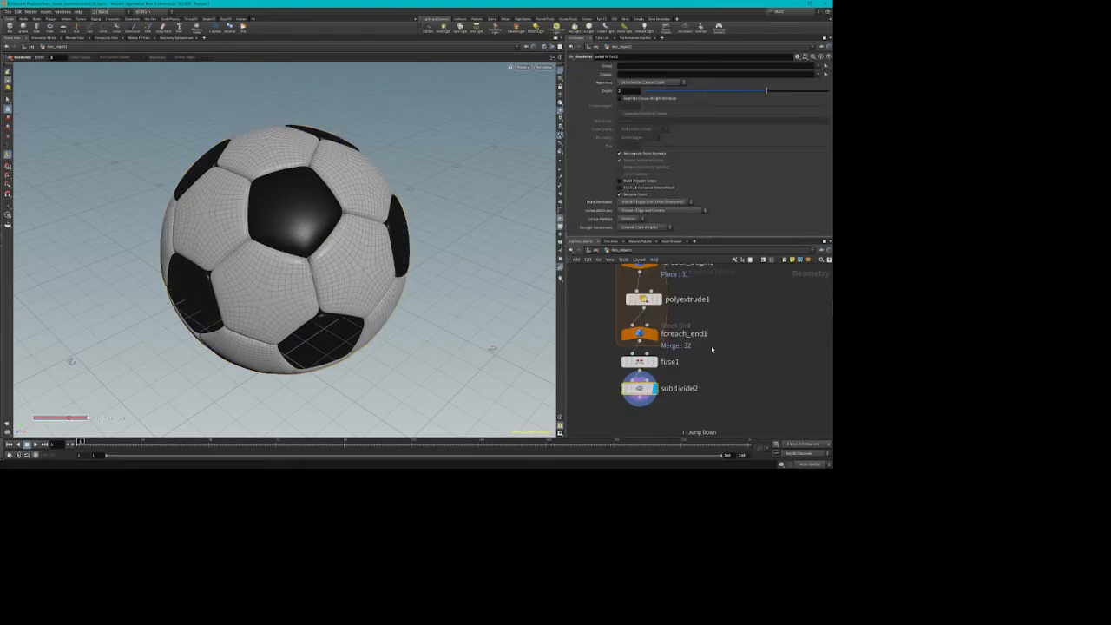
key("u")
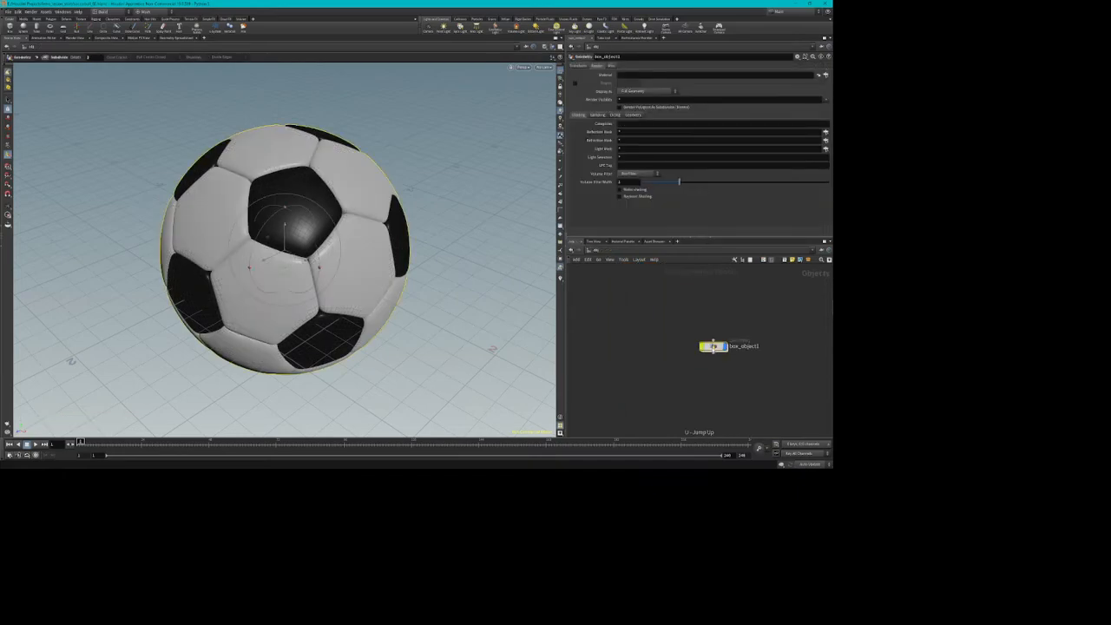
double_click(745, 346)
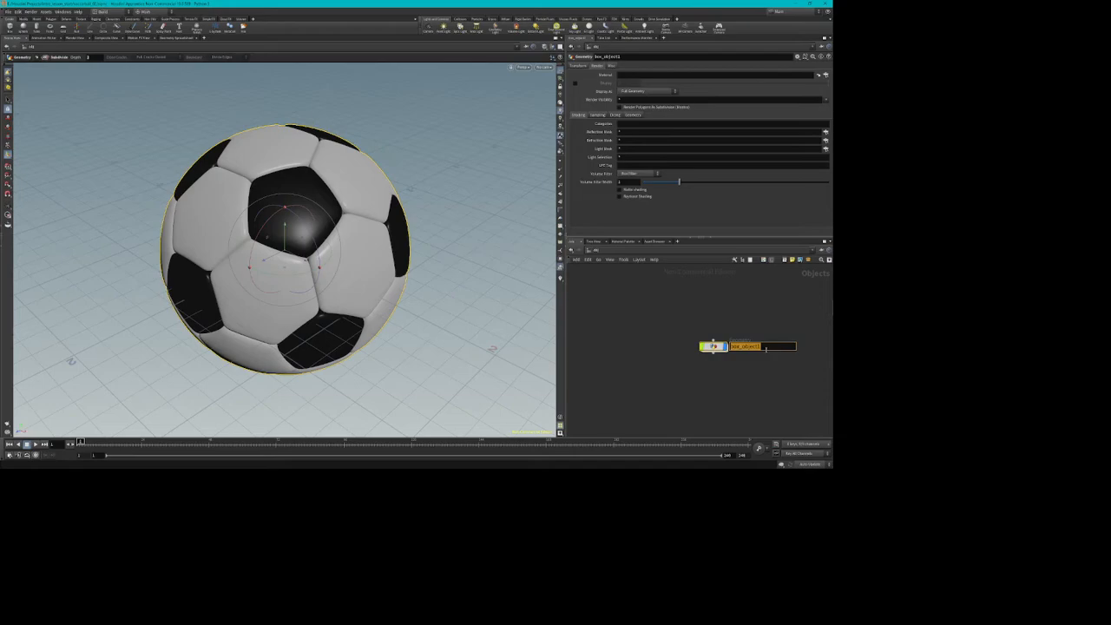
type("soccerball_geo2")
key("Return")
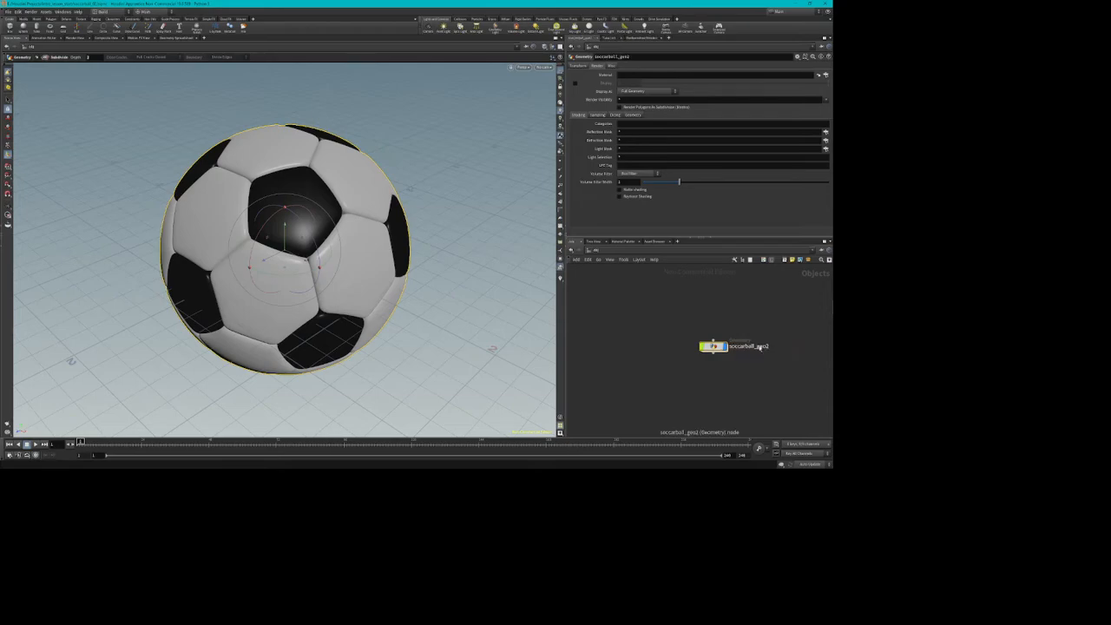
Enable Render Polygons As Subdivision (Mantra) in the soccerball object's render settings
left_click(576, 66)
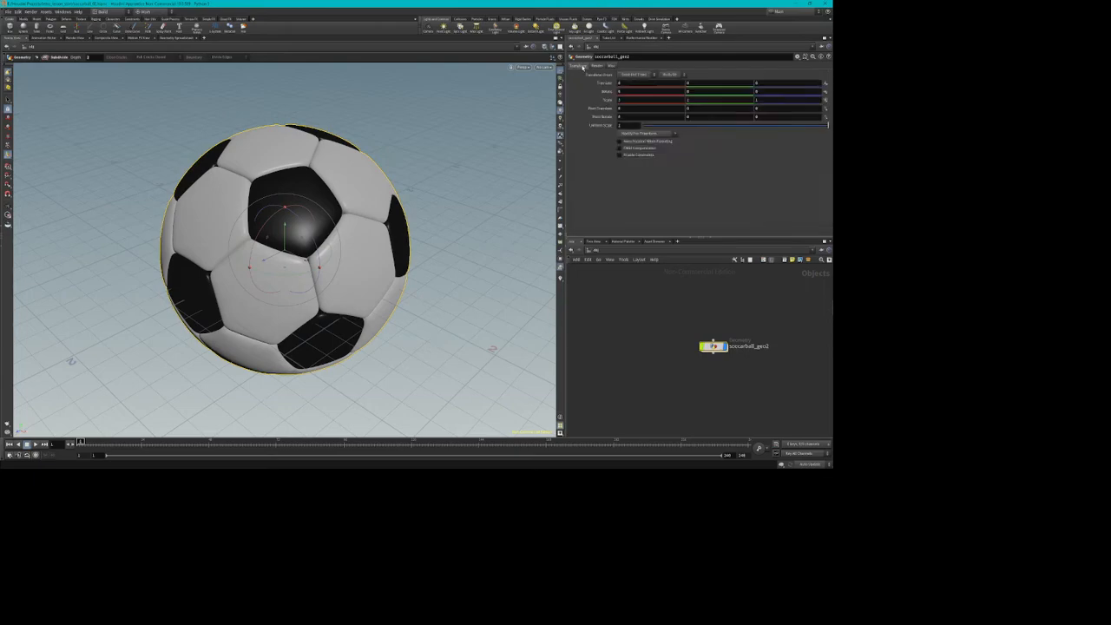
left_click(596, 66)
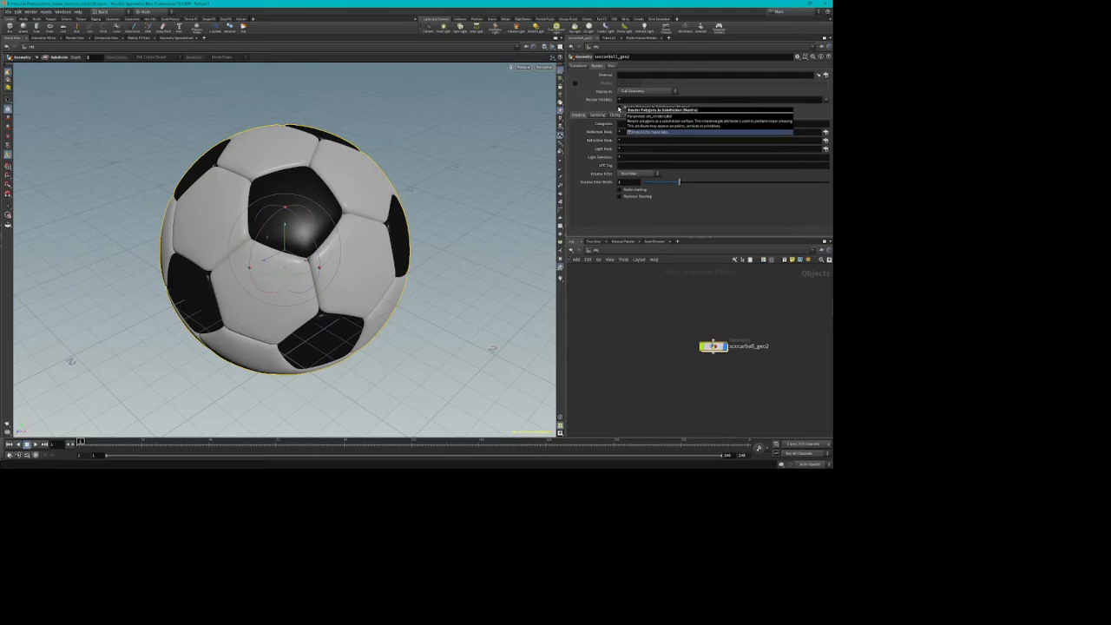
left_click(619, 107)
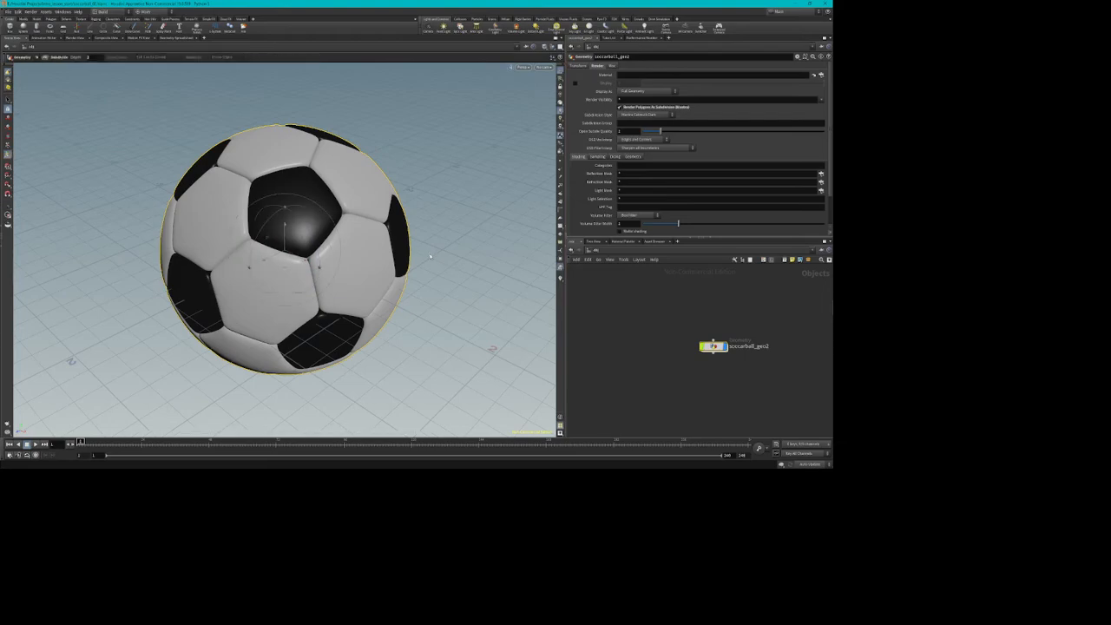
Examine the ball's panels and seams up close and from farther away, ending with the whole ball framed with space around it
key("Escape")
scroll(428, 254, "up", 1)
key("Return")
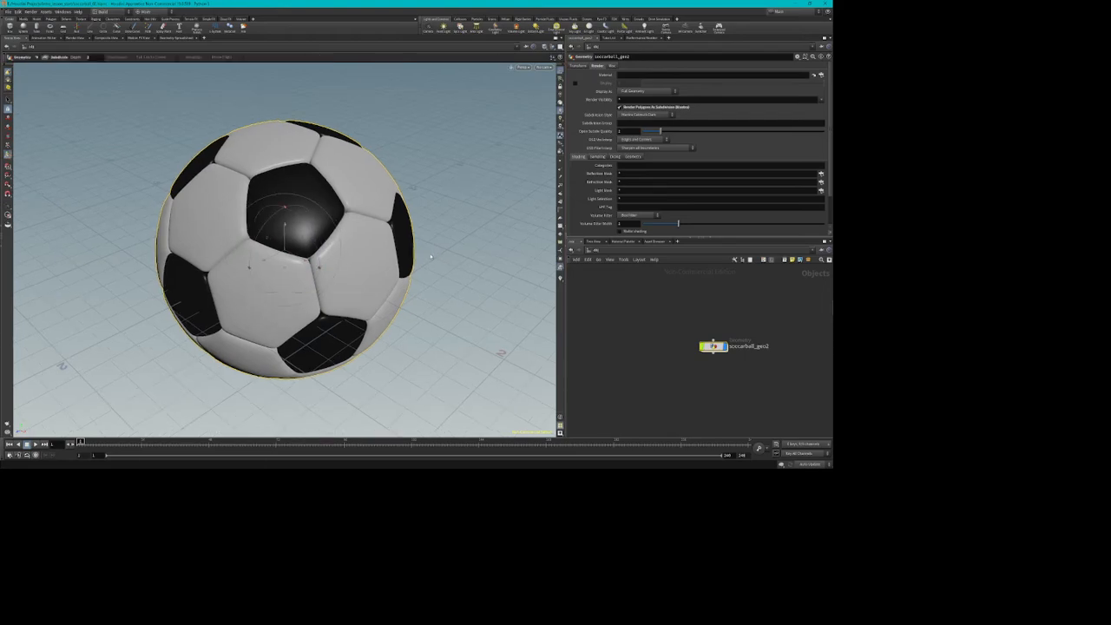
key("Escape")
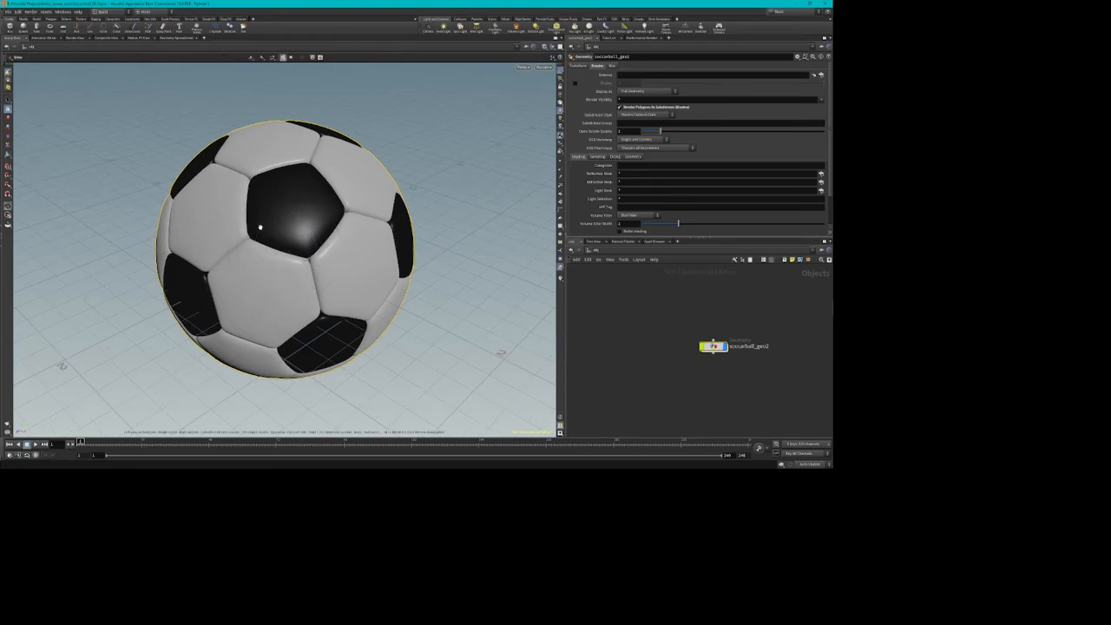
scroll(292, 332, "down", 3)
scroll(291, 332, "down", 2)
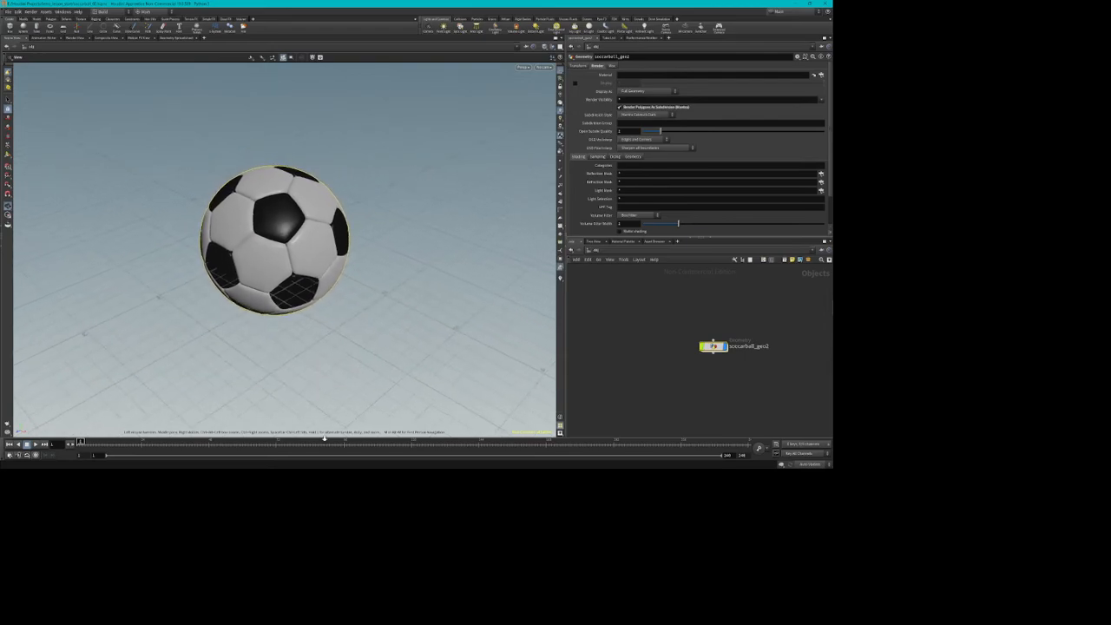
key("Return")
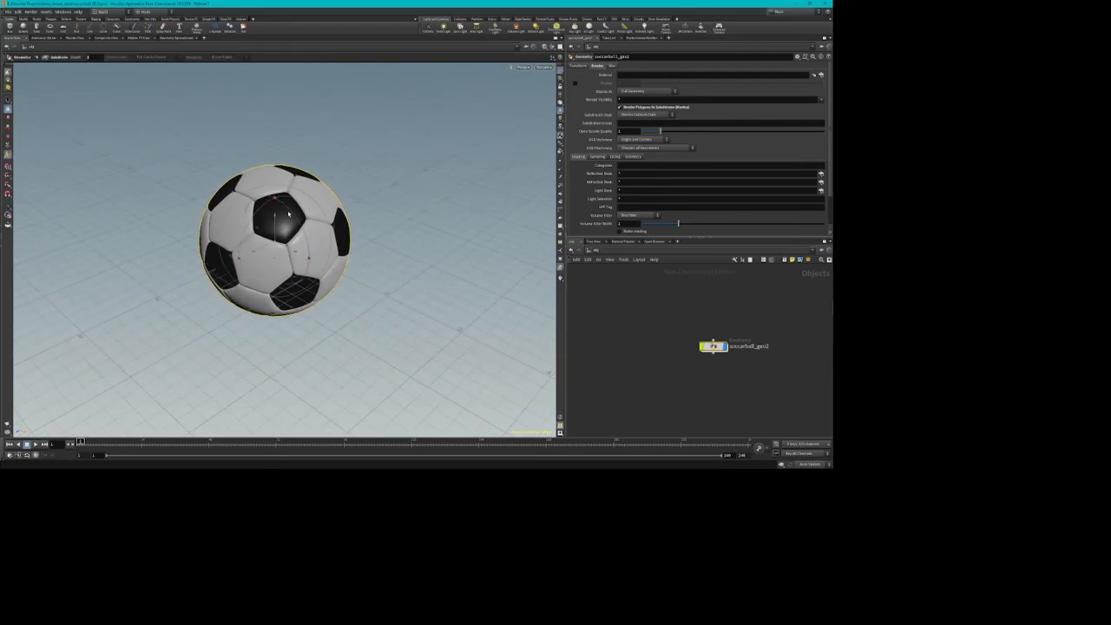
key("Escape")
scroll(288, 213, "down", 2)
scroll(289, 208, "up", 3)
scroll(290, 204, "down", 3)
scroll(290, 201, "up", 2)
scroll(291, 205, "down", 2)
scroll(292, 210, "up", 3)
scroll(294, 215, "down", 1)
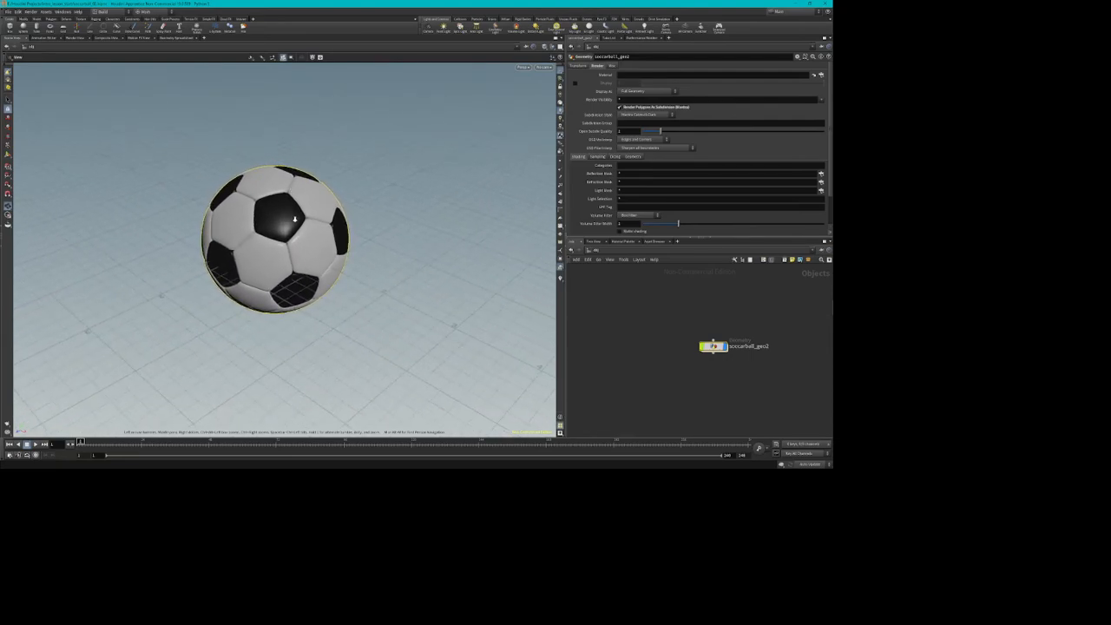
key("Return")
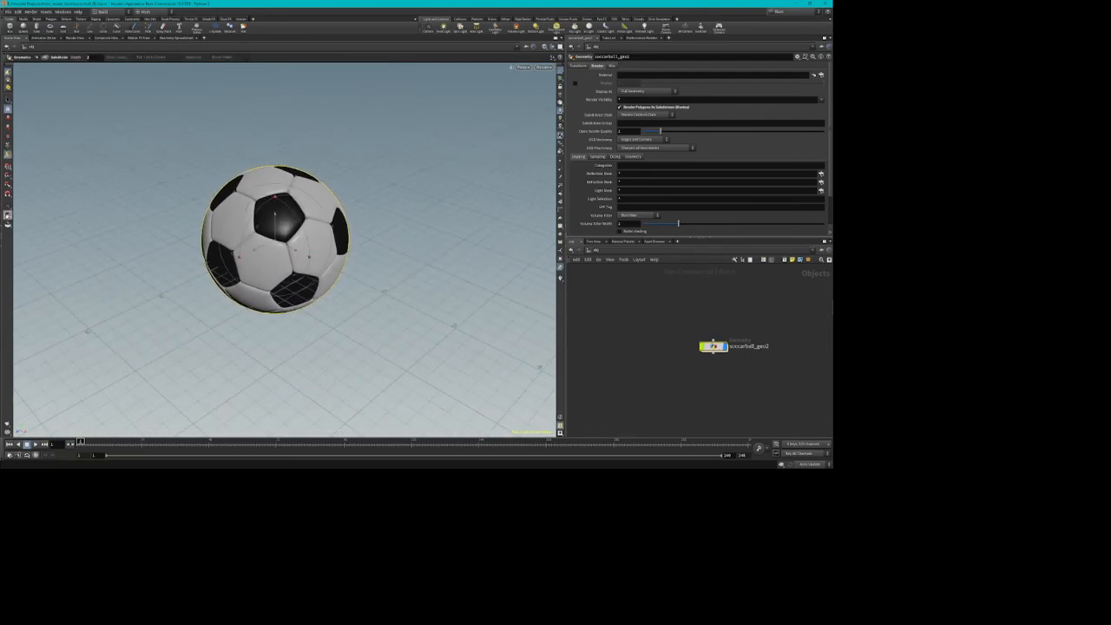
Start a preview render by defining a render region that encloses the whole ball in the viewport
left_click(8, 216)
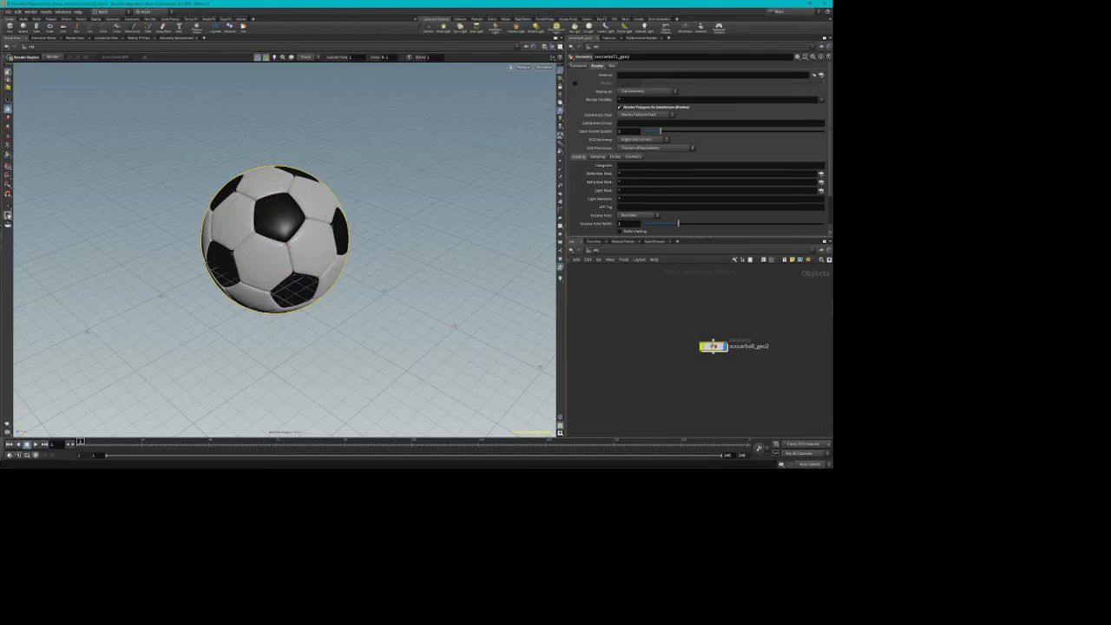
left_click_drag(148, 128, 412, 357)
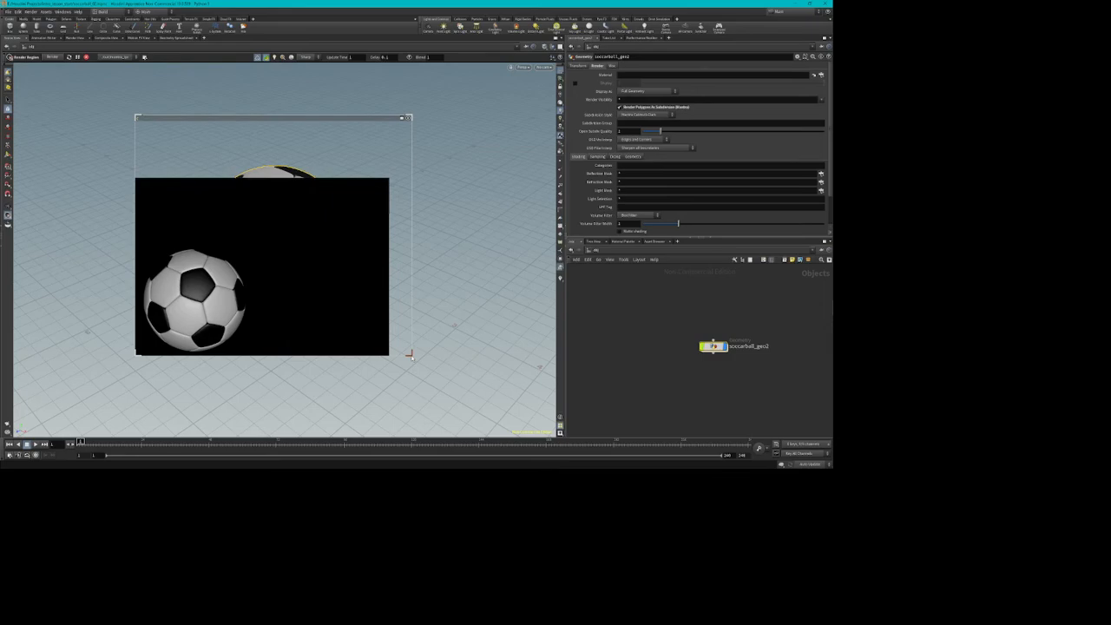
mouse_move(315, 121)
left_mouse_down()
mouse_move(358, 110)
mouse_move(312, 119)
left_mouse_up()
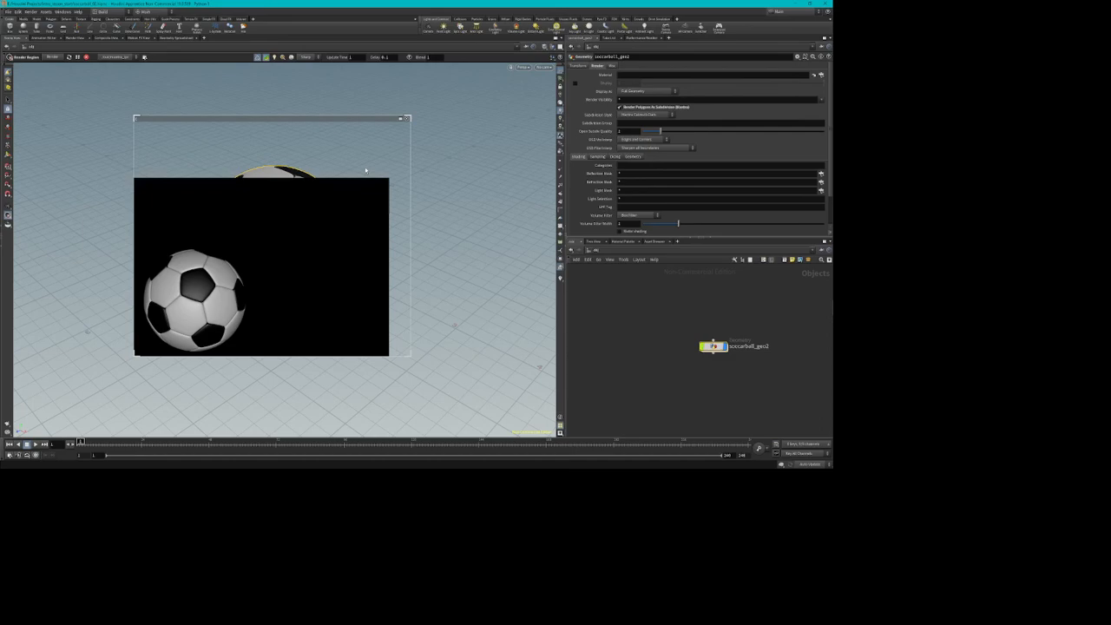
Switch to the lesson PDF on modelling, rendering and animating in the browser
key("alt+Tab")
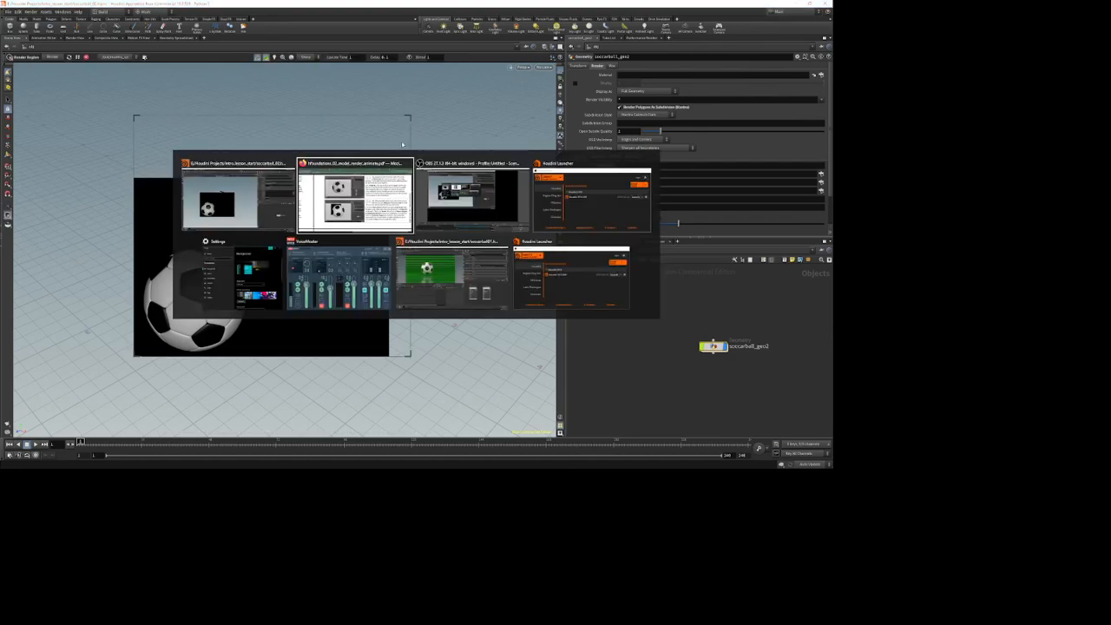